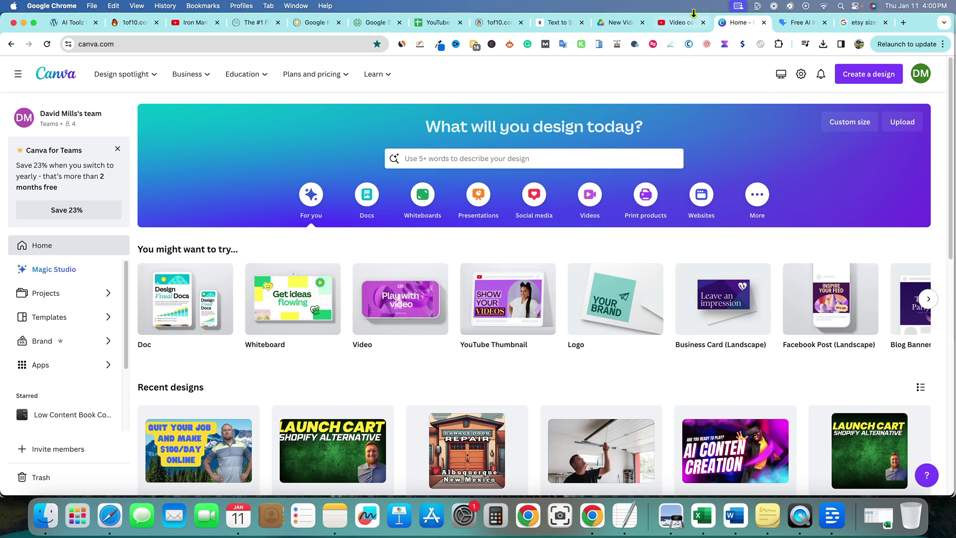
- Check YouTube Studio comments and Etsy print sizes (5×7, 8×10, 11×14, 16×20), then open Canva's design types
left_click(680, 22)
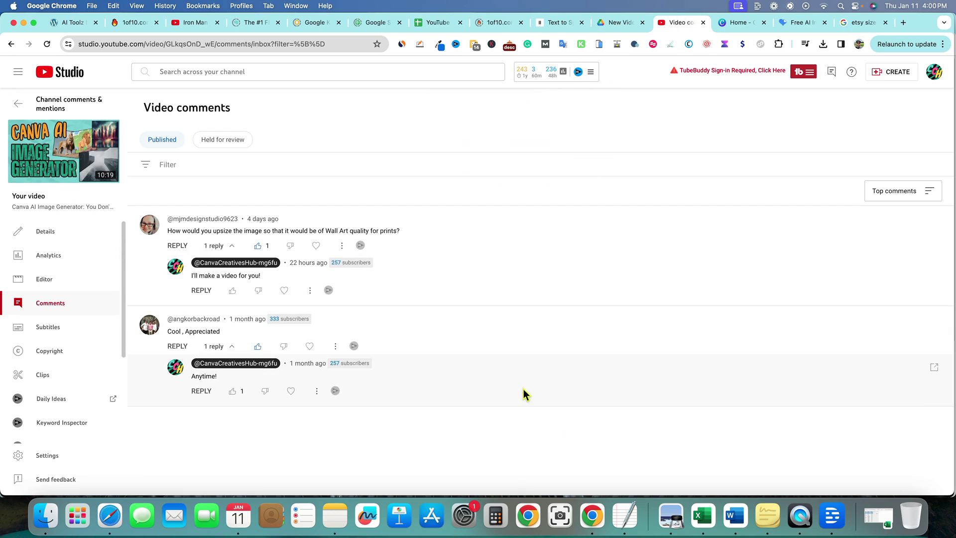
left_click(736, 25)
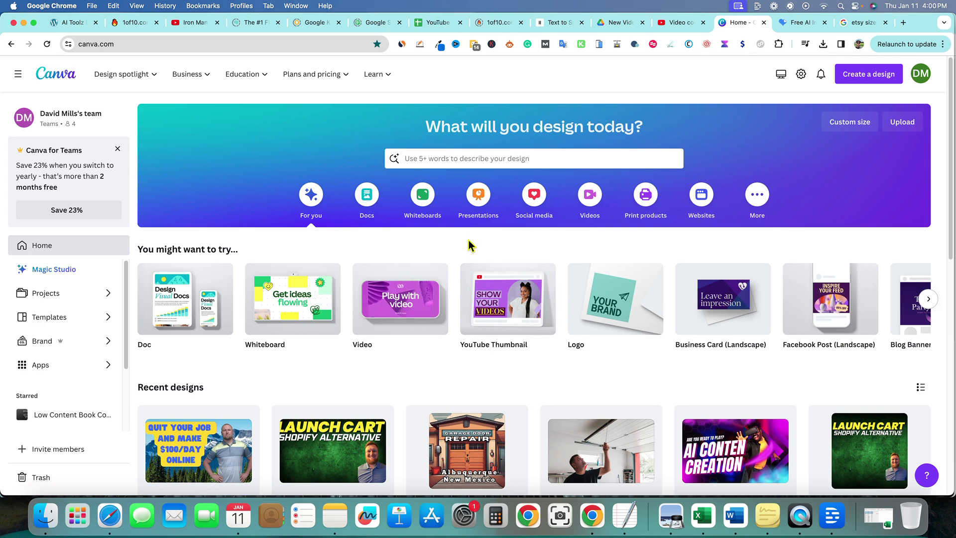
left_click(871, 22)
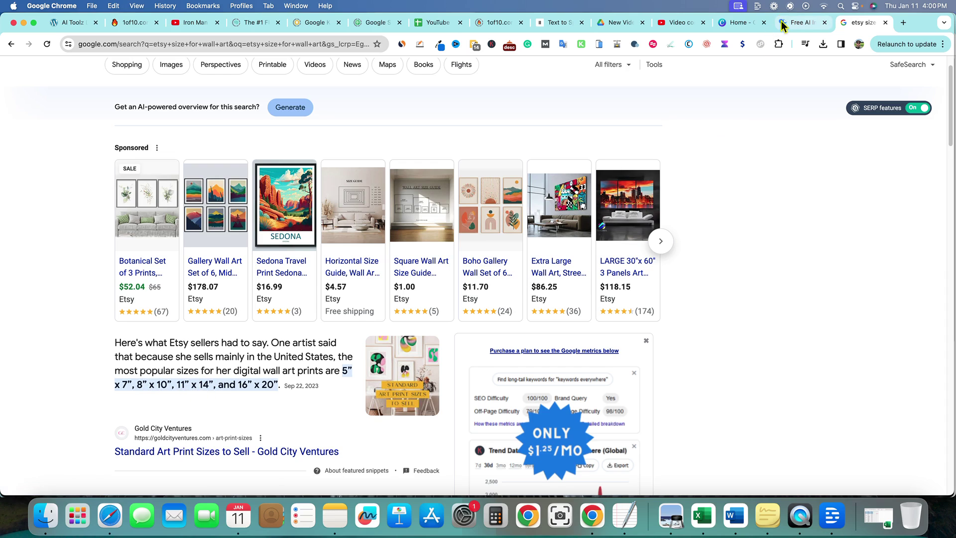
left_click(739, 22)
left_click(848, 80)
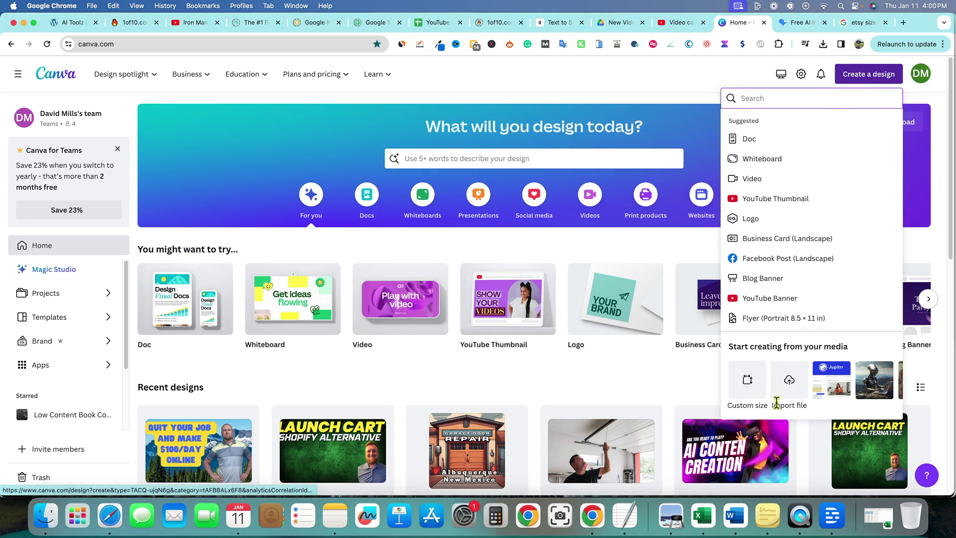
- Create a custom-size design of 11 × 14 inches
left_click(747, 384)
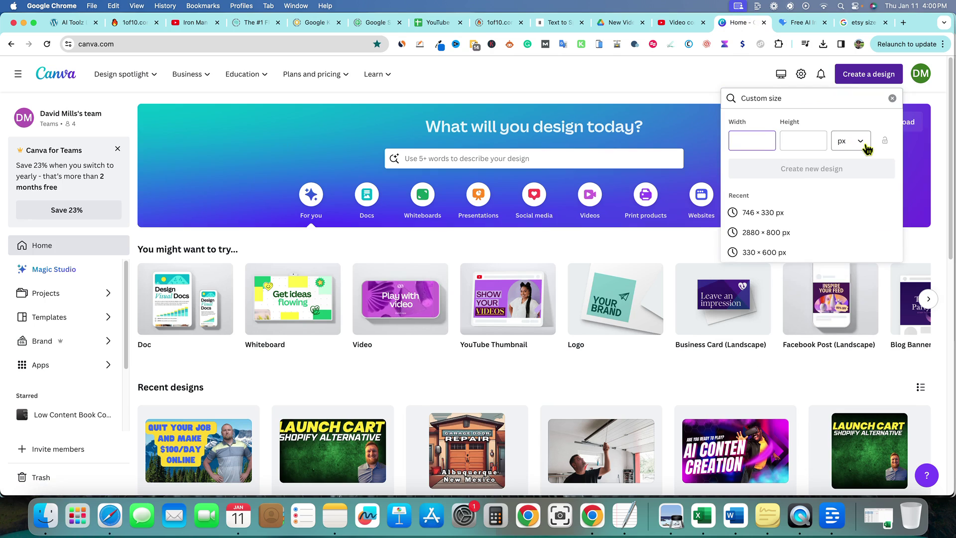
left_click(856, 141)
left_click(836, 194)
left_click(760, 143)
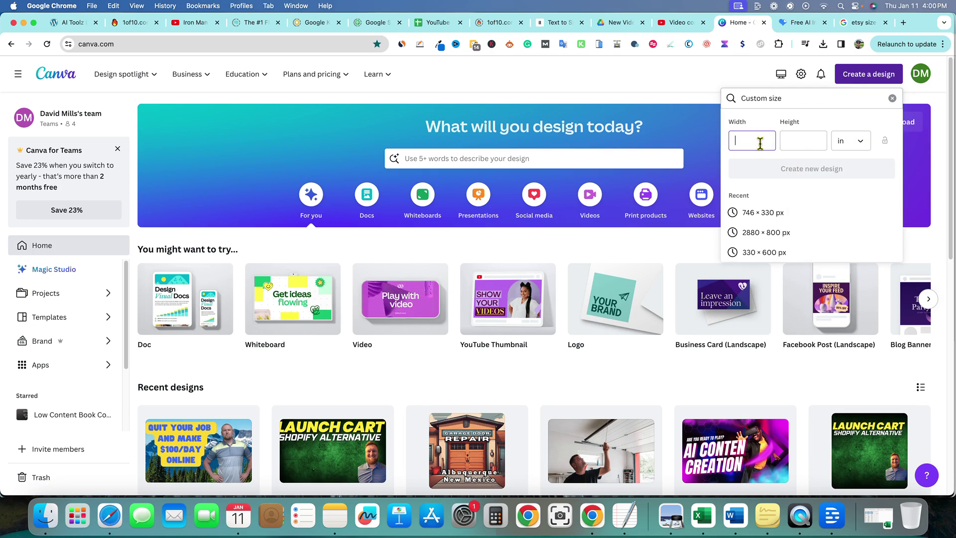
type("11")
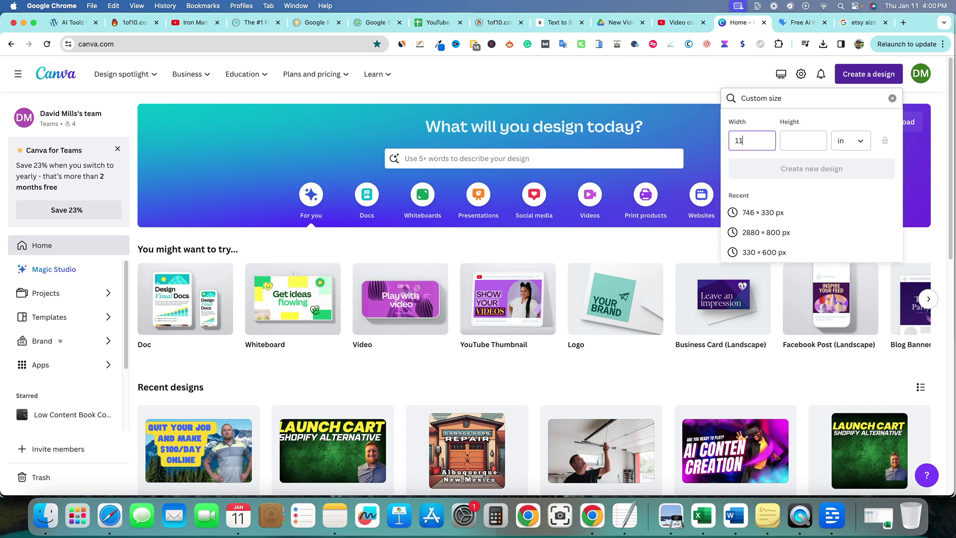
key("Tab")
type("14")
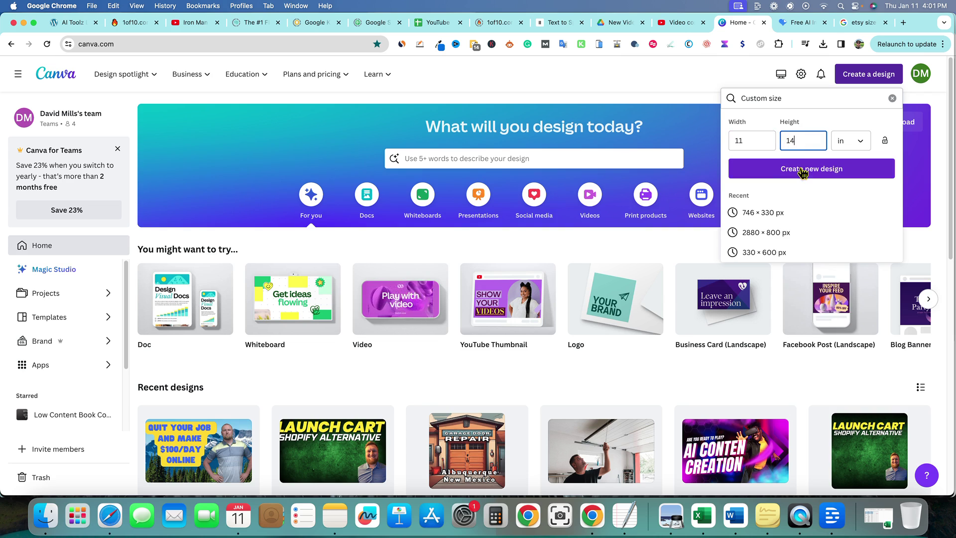
left_click(796, 169)
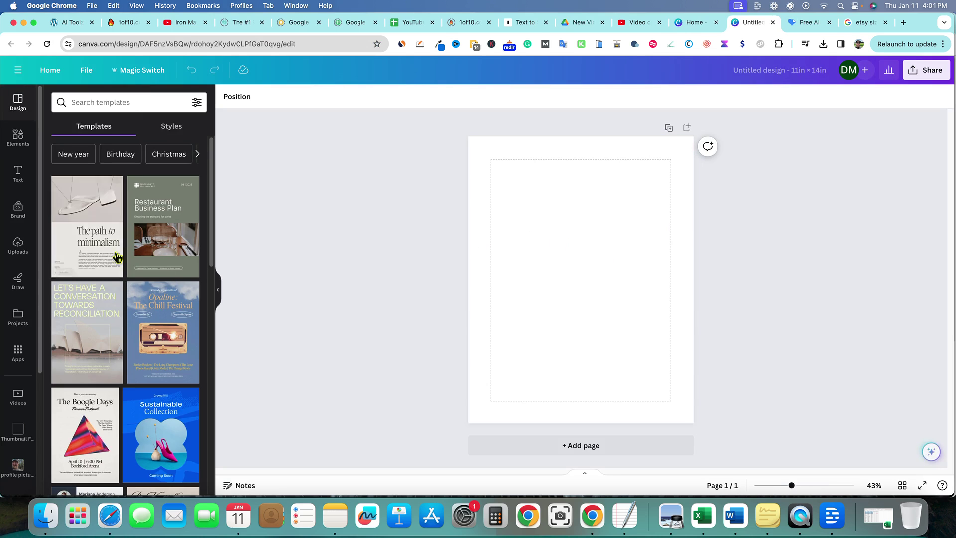
- Generate Dreamy-style Magic Media images for 'pack of wolves in a dark forest with snow'
left_click(18, 137)
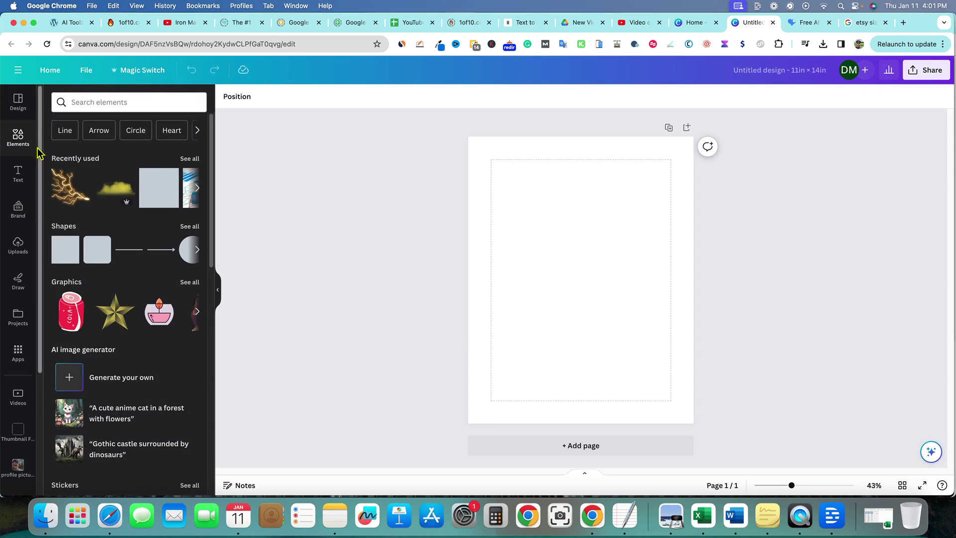
left_click(119, 377)
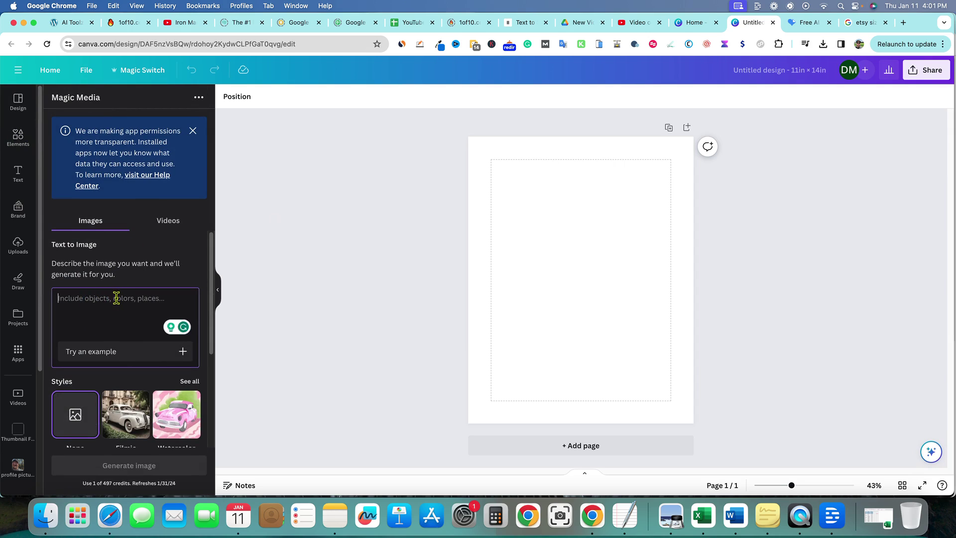
type("wolve")
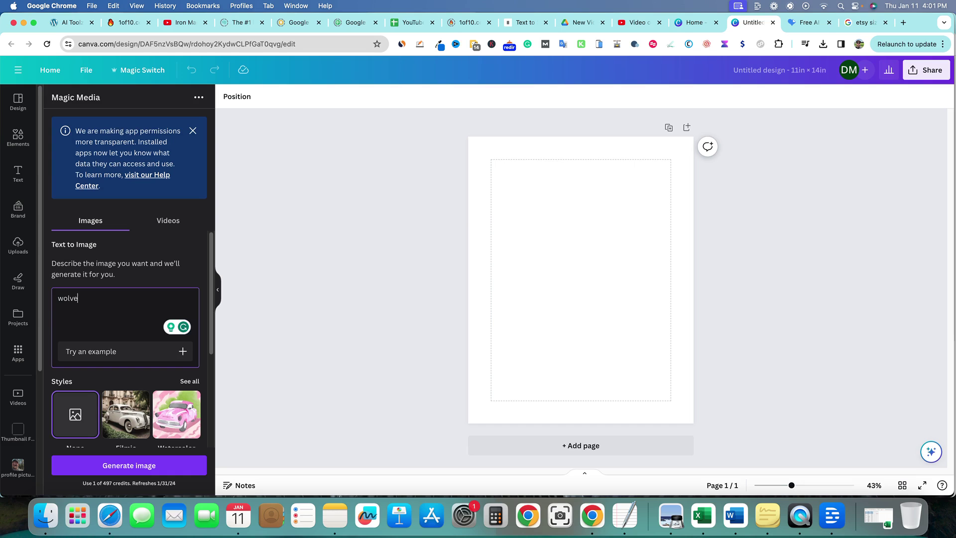
key("BackSpace")
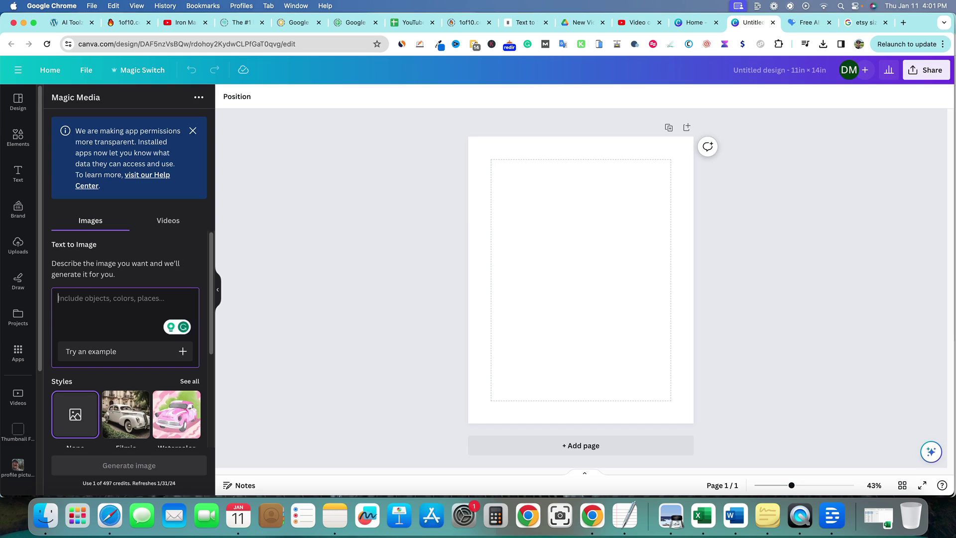
type("pack of wolves in a dark forest with snow")
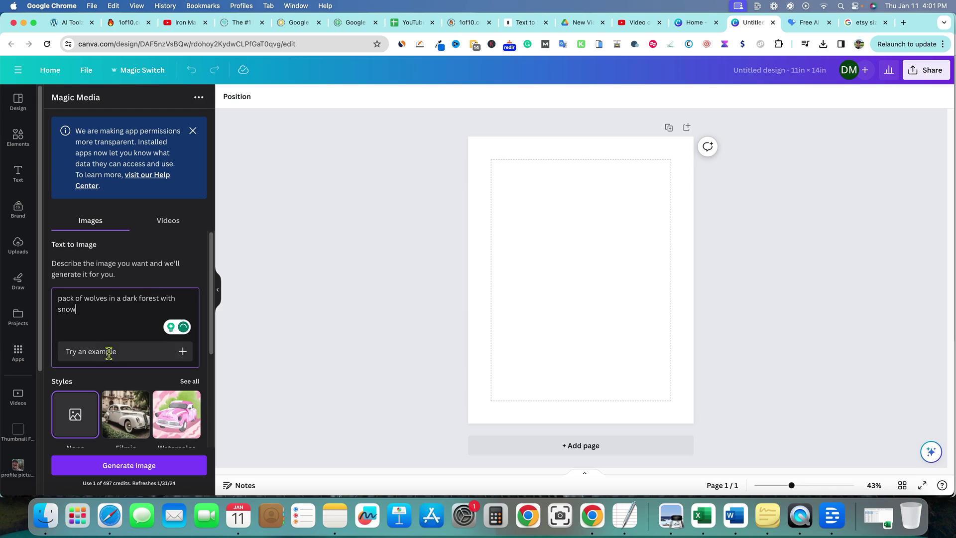
scroll(130, 378, "down", 4)
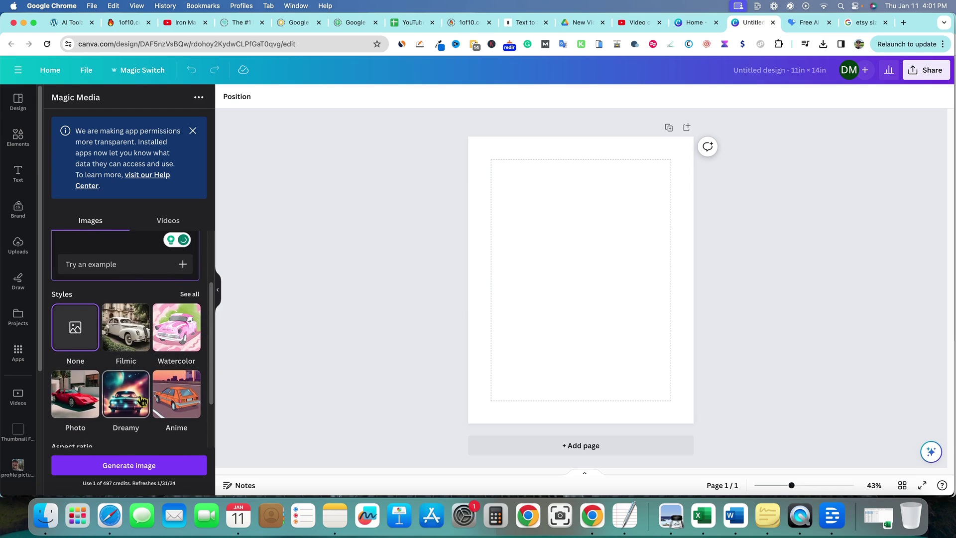
left_click(131, 406)
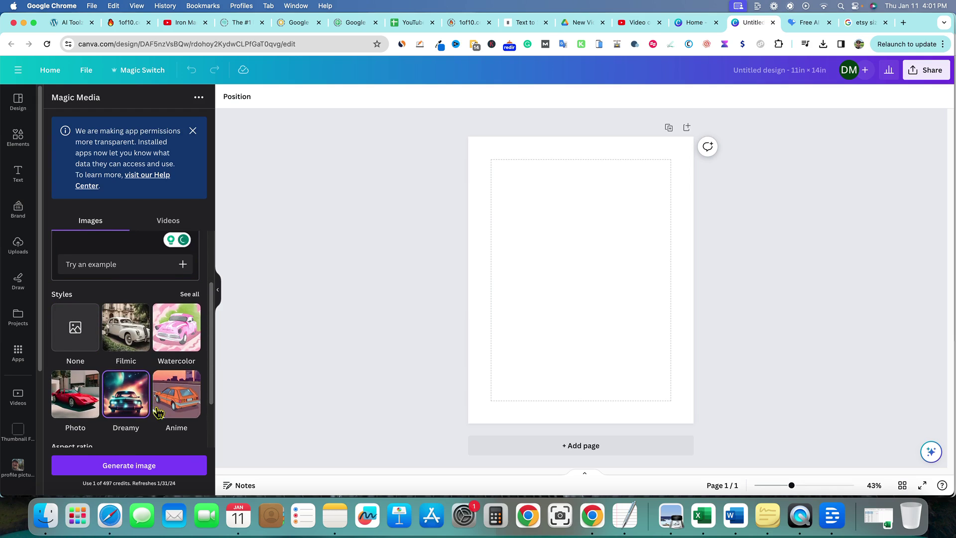
left_click(134, 465)
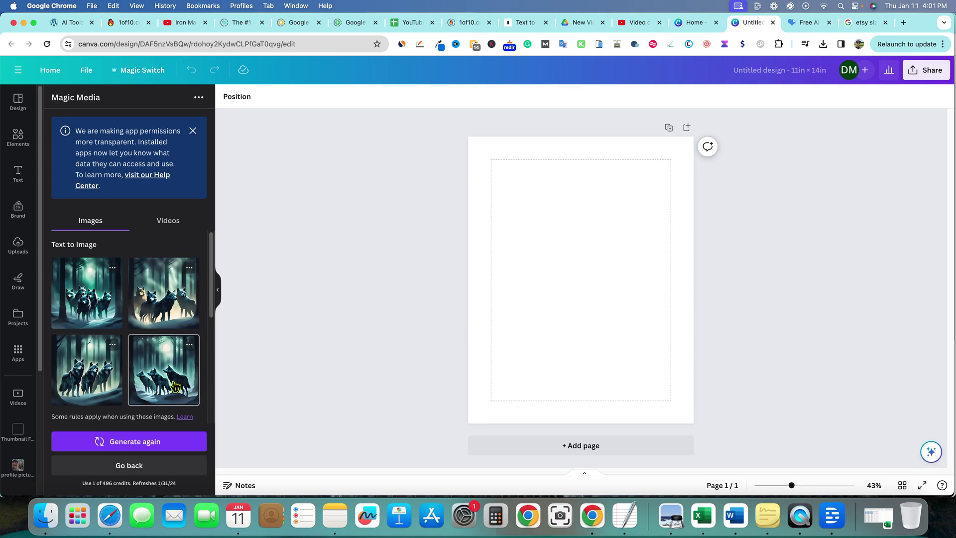
- Add three blank pages so the design has four pages
left_click(687, 128)
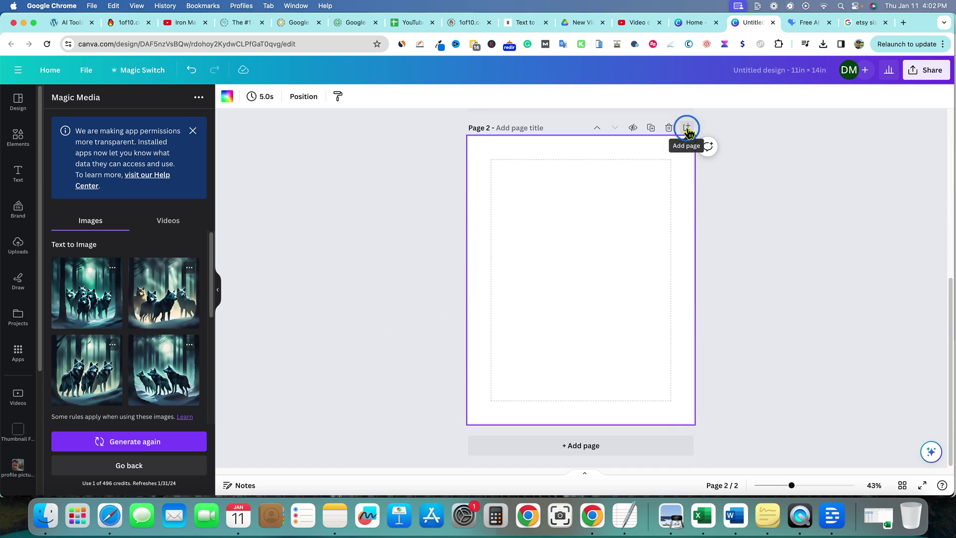
left_click(686, 128)
left_click(687, 128)
- Place one generated wolf image on each of pages 1–4, then return to Page 1
scroll(661, 230, "up", 15)
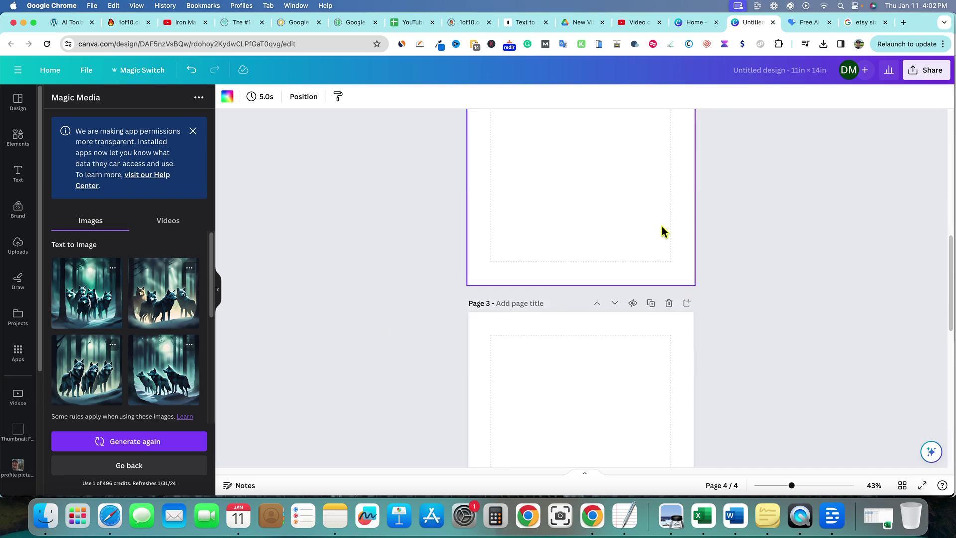
left_click(94, 299)
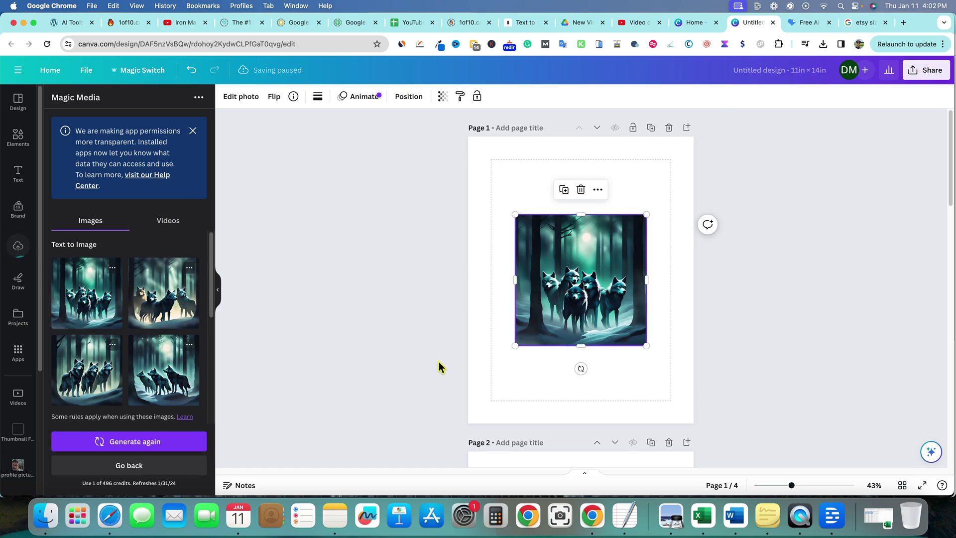
scroll(438, 367, "down", 3)
scroll(457, 366, "down", 3)
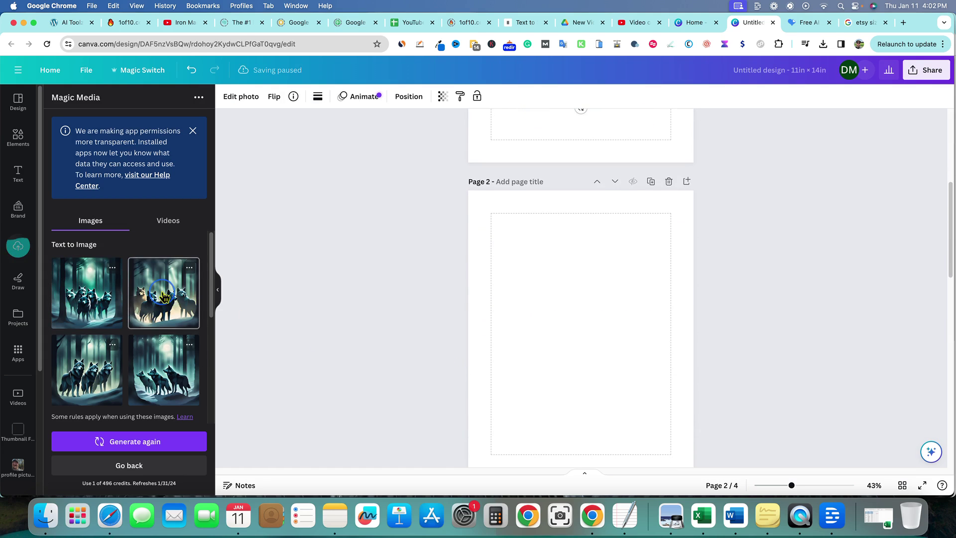
left_click(162, 294)
scroll(328, 323, "down", 5)
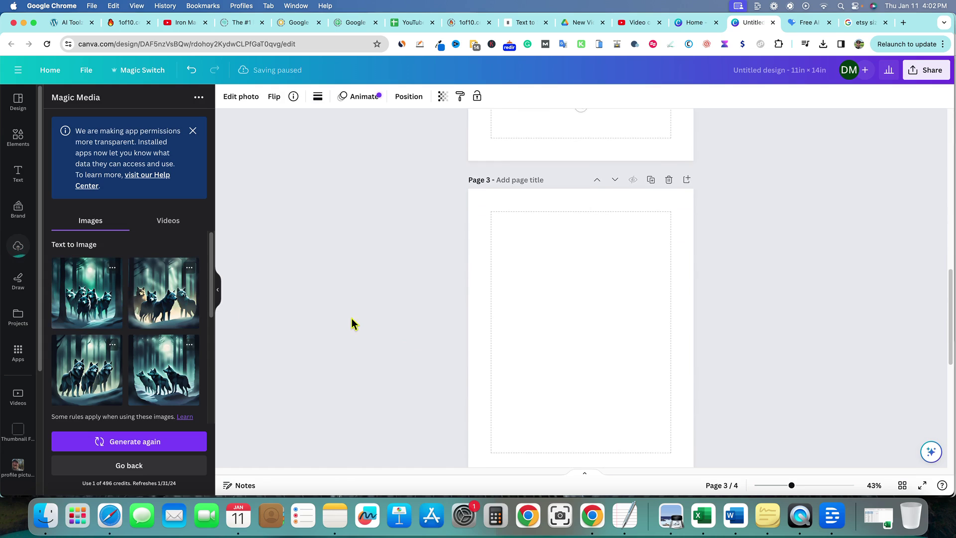
left_click(93, 355)
scroll(386, 359, "down", 5)
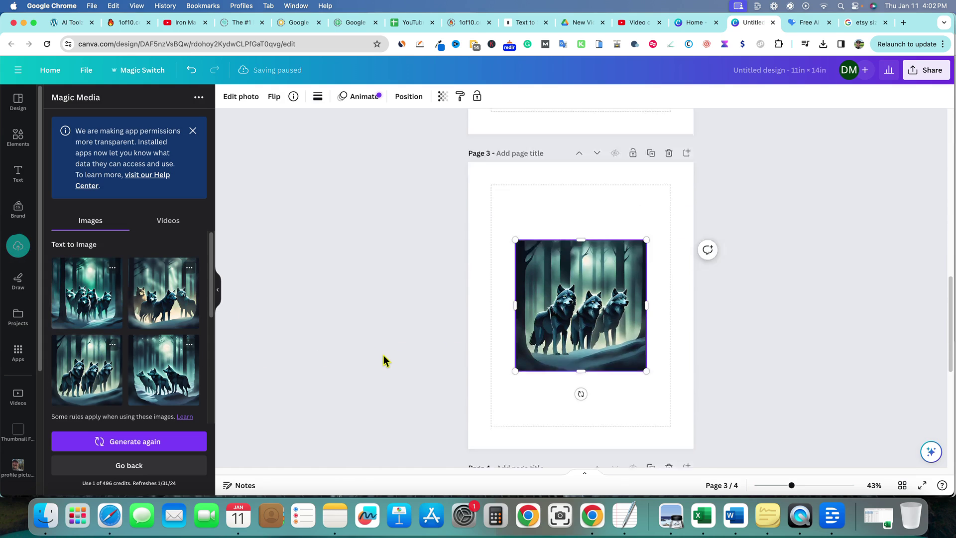
left_click(164, 368)
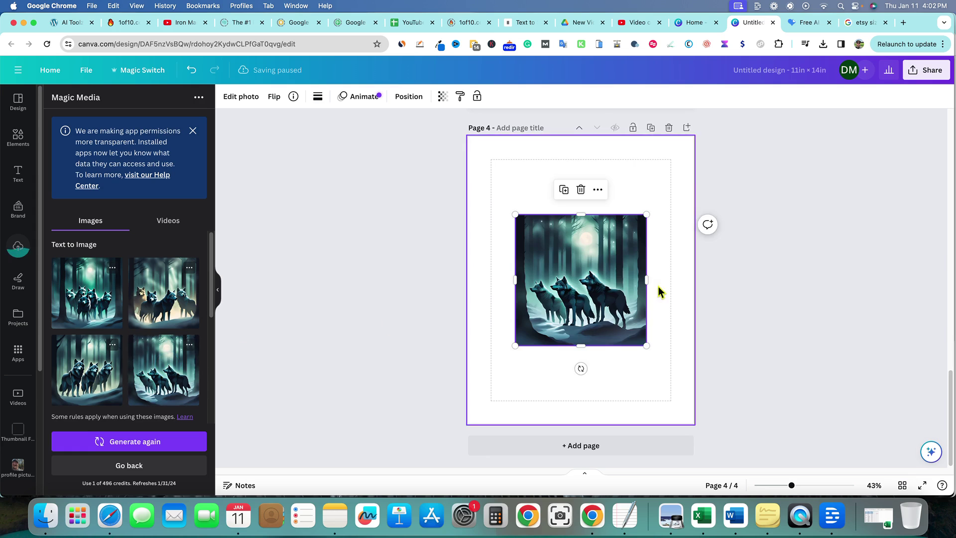
left_click(715, 283)
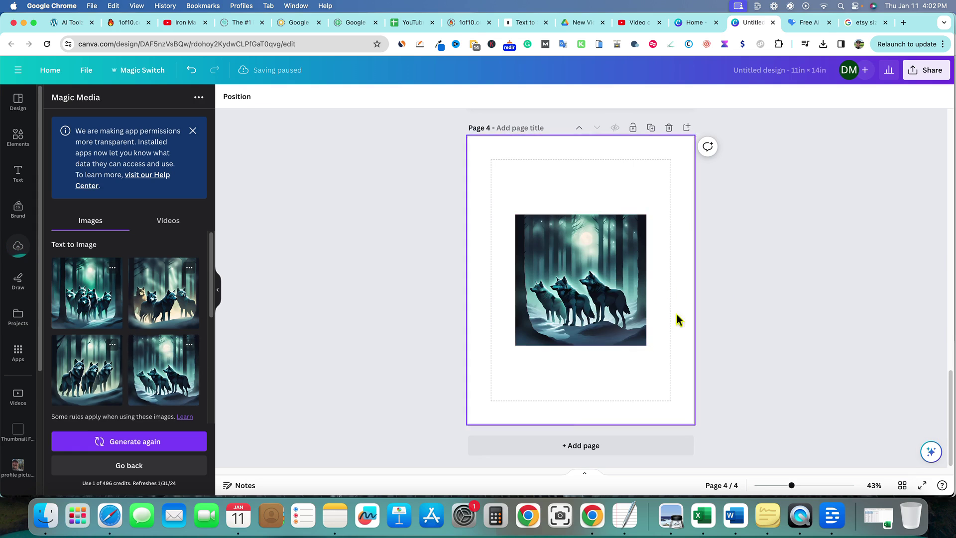
scroll(744, 313, "up", 2)
scroll(743, 309, "up", 5)
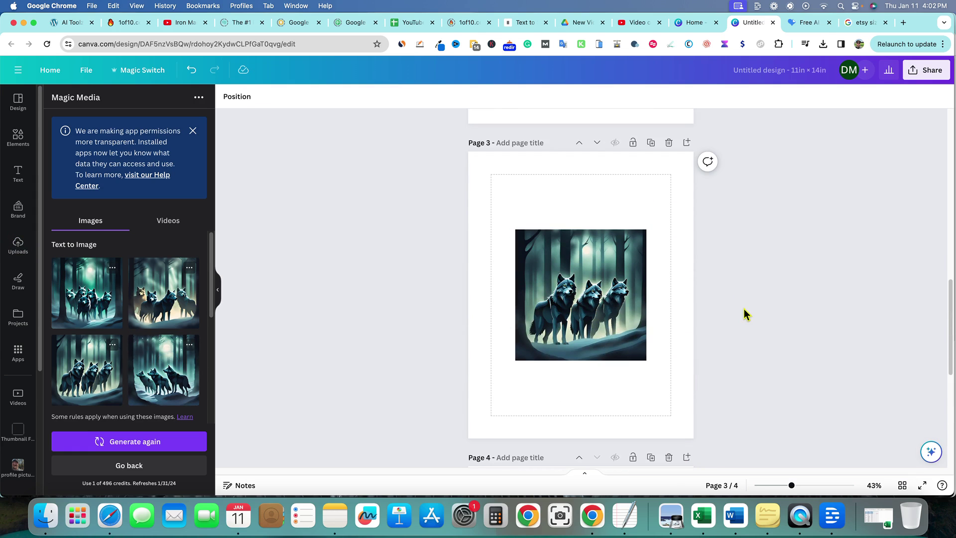
scroll(743, 312, "up", 5)
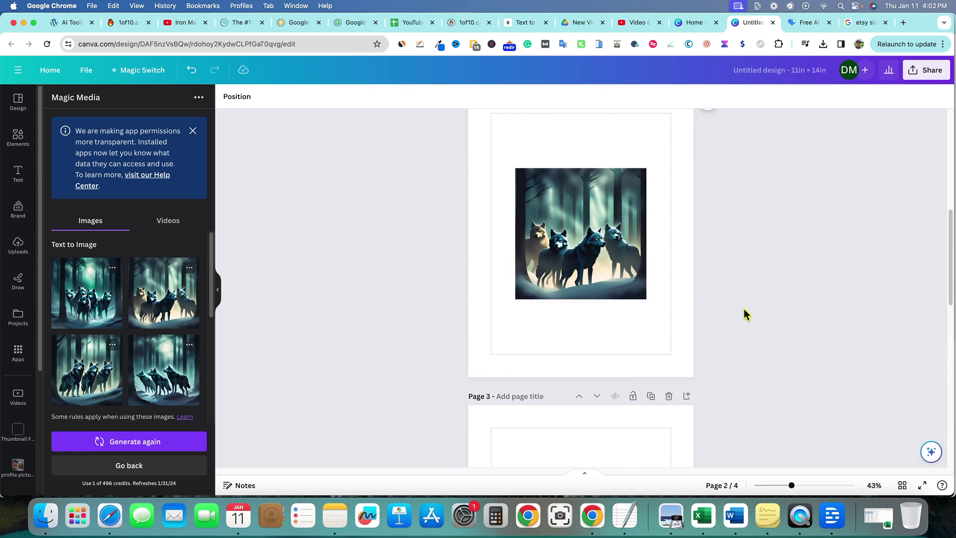
scroll(743, 313, "up", 5)
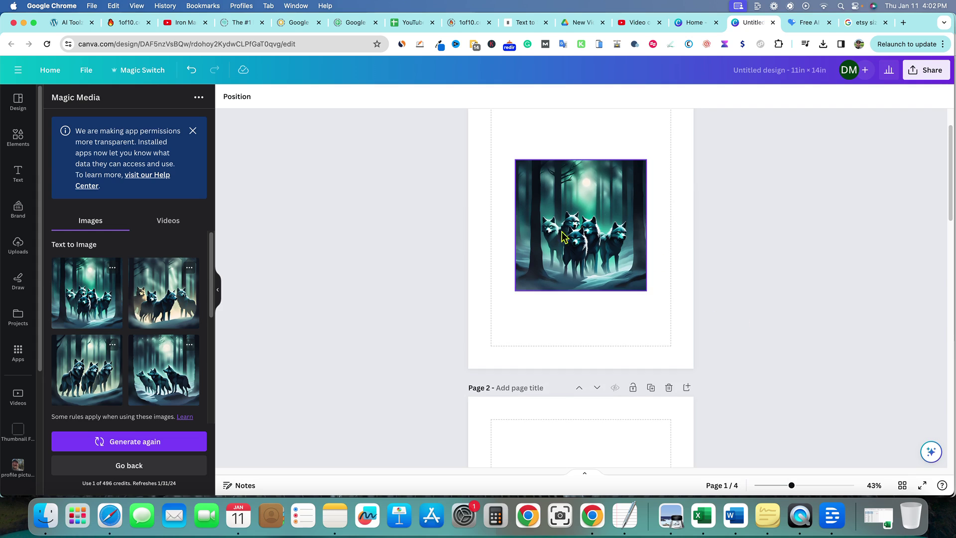
scroll(622, 259, "up", 1)
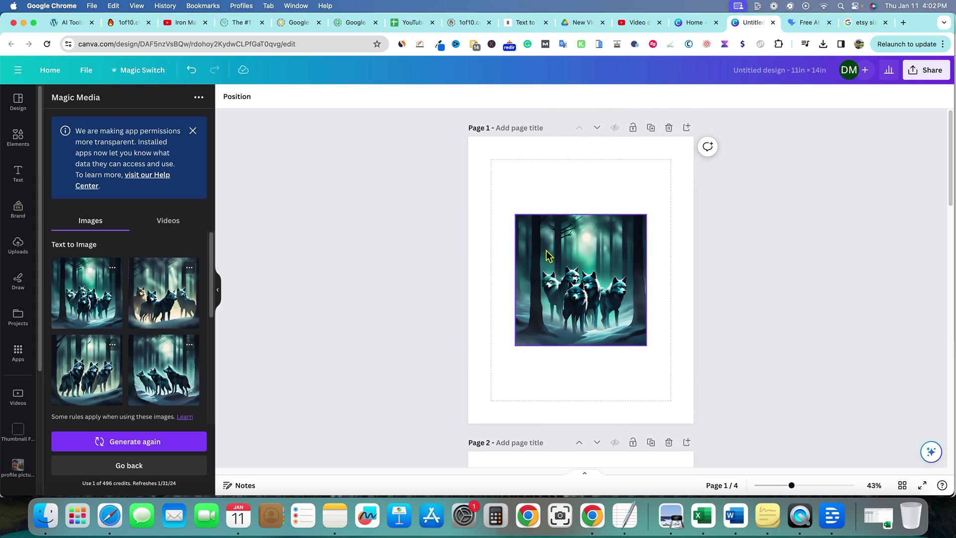
- Resize Page 1's five-wolves image with corner, bottom and top handles to fill the 11×14 page
left_click(518, 219)
left_click_drag(515, 215, 468, 167)
left_click_drag(646, 345, 693, 392)
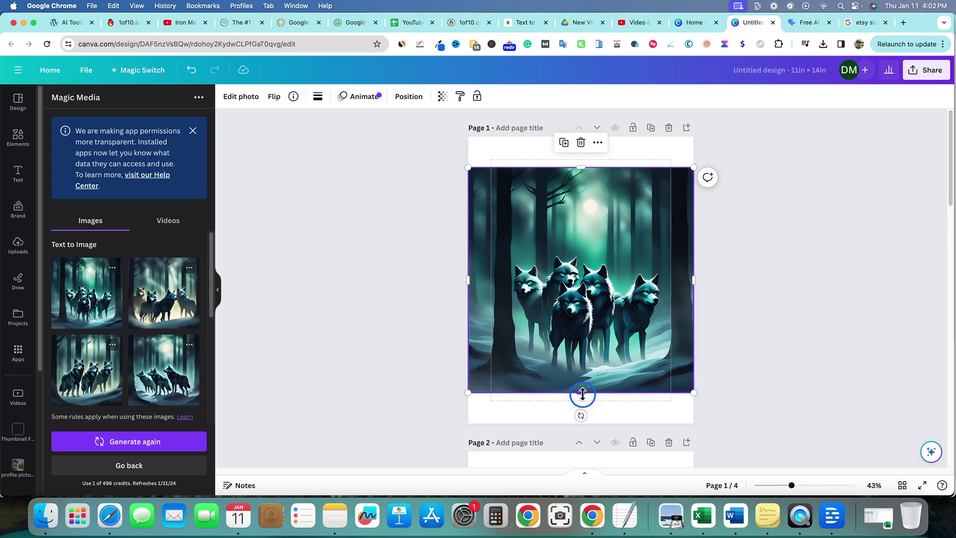
left_click_drag(582, 393, 587, 424)
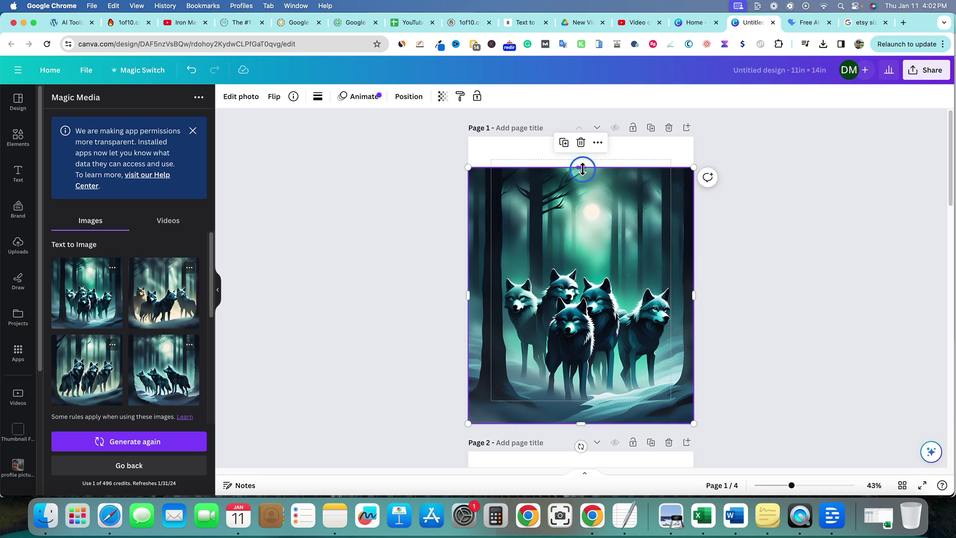
left_click_drag(582, 168, 580, 135)
left_click(776, 299)
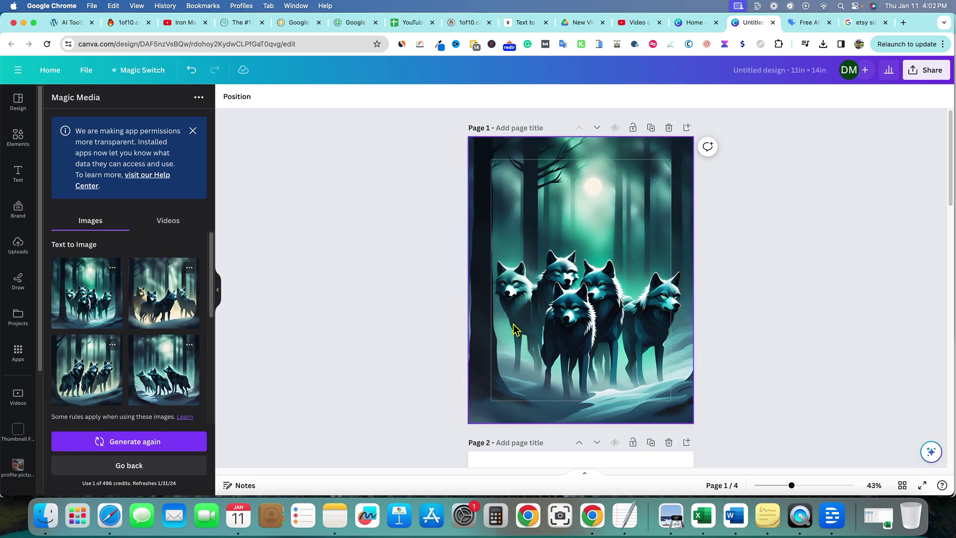
scroll(779, 300, "down", 1)
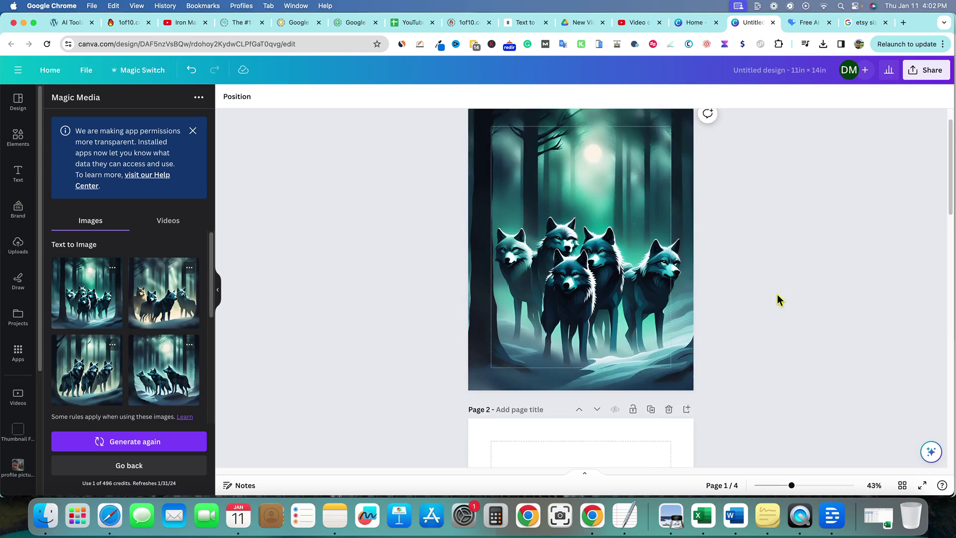
scroll(664, 293, "up", 1)
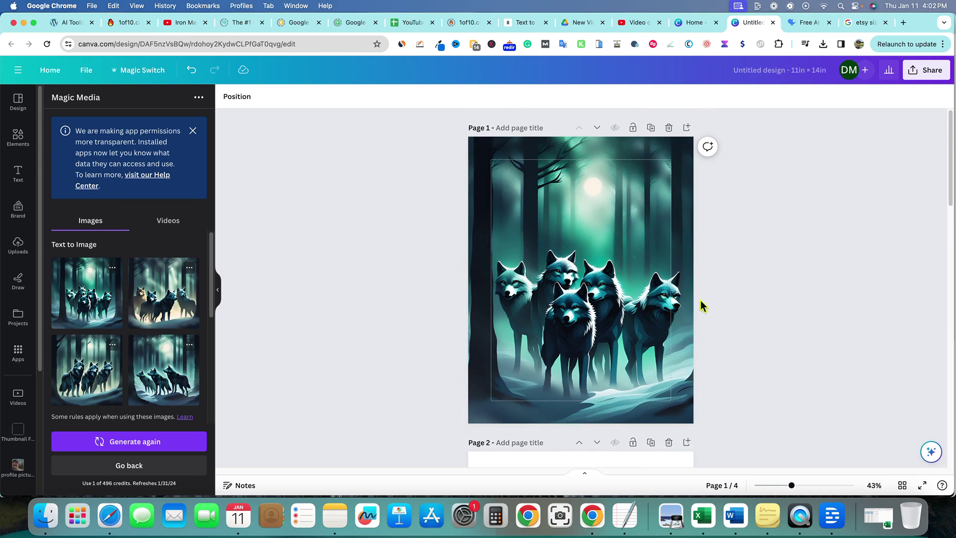
- Rename the design to 'wolves wall art'
left_click(924, 70)
left_click(777, 72)
type("wolves wall art")
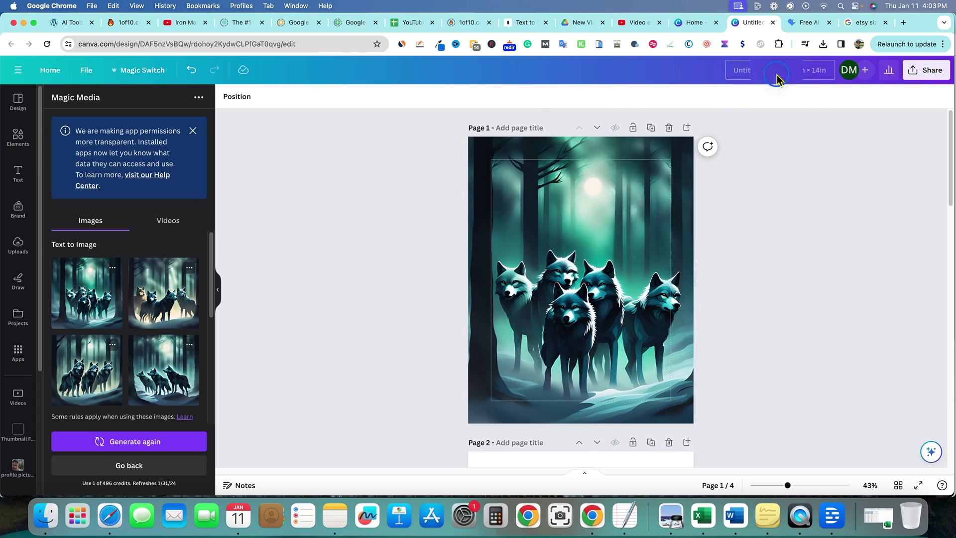
left_click(804, 100)
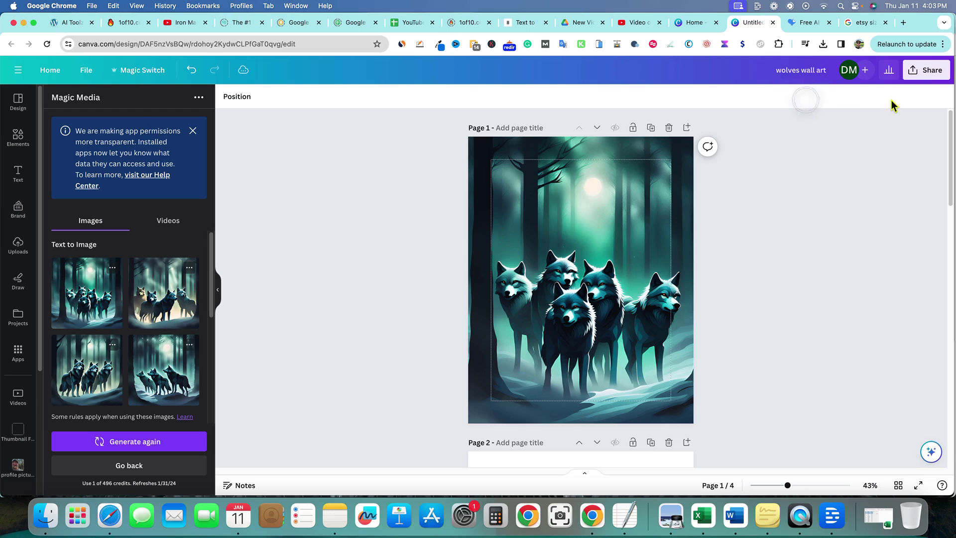
- Download all pages as a PDF Print with the RGB colour profile
left_click(933, 70)
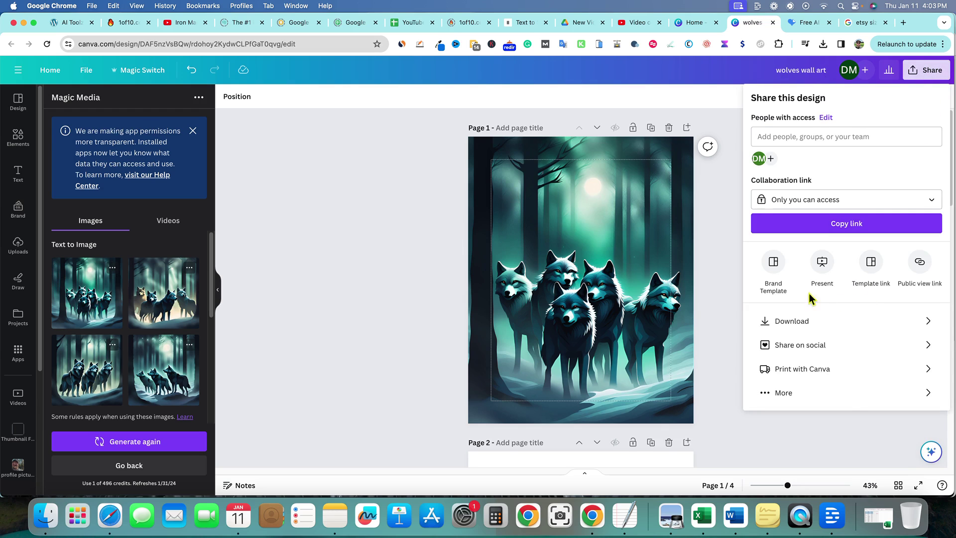
left_click(925, 321)
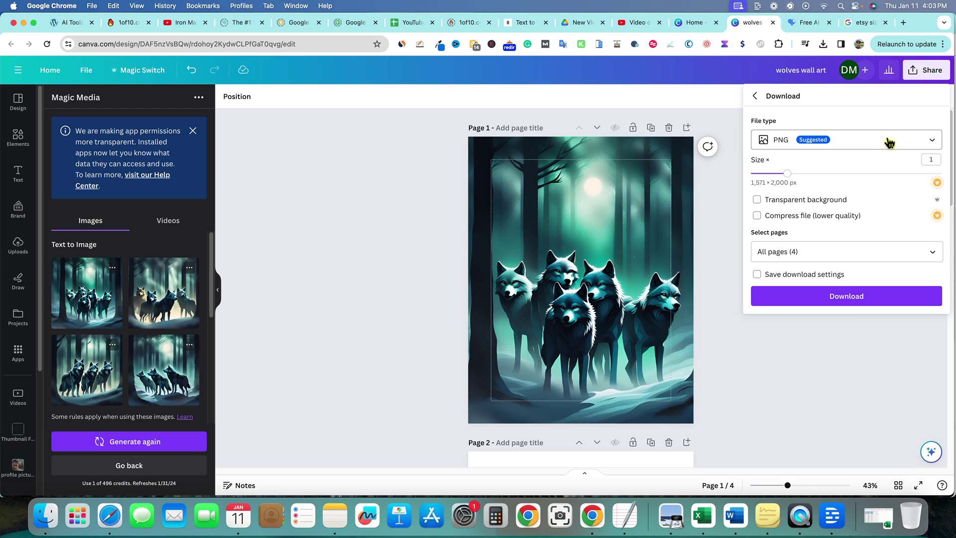
left_click(926, 142)
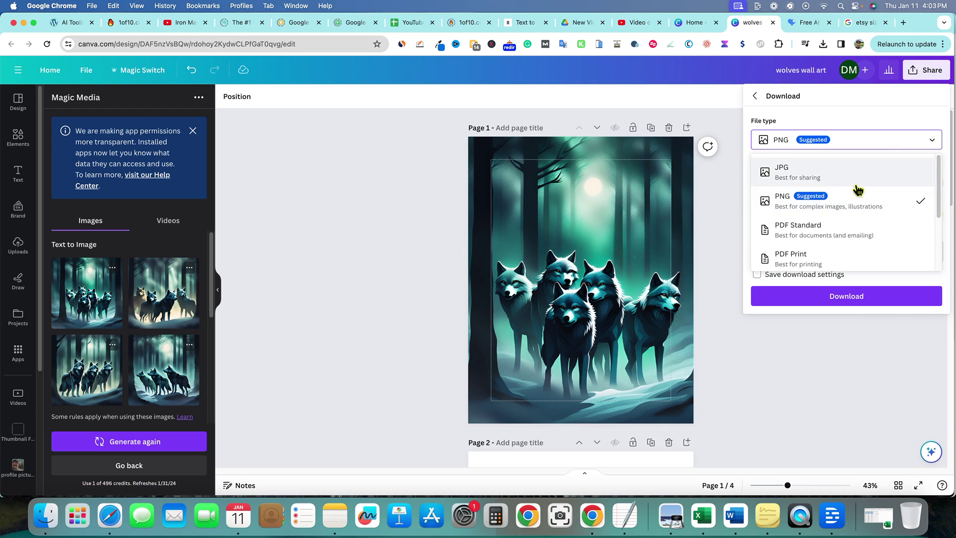
left_click(814, 262)
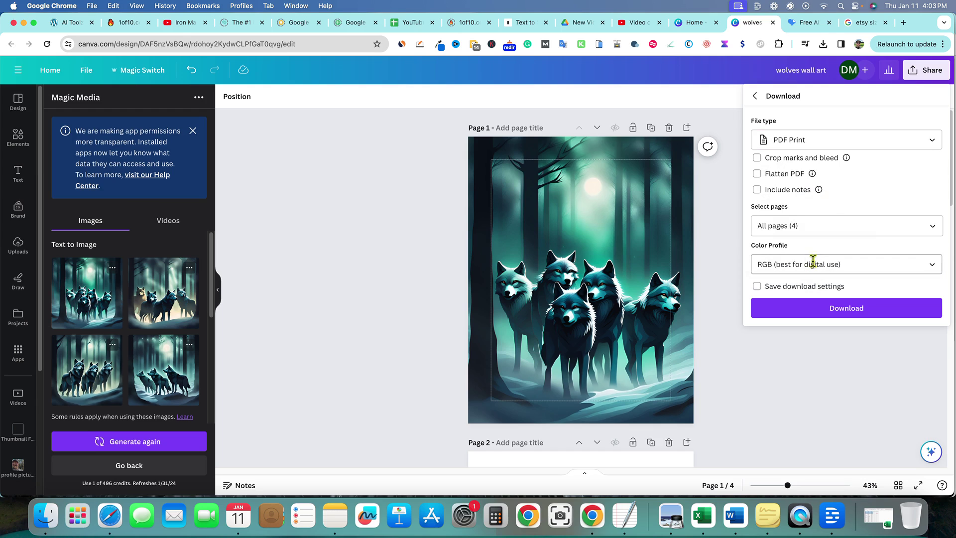
left_click(892, 269)
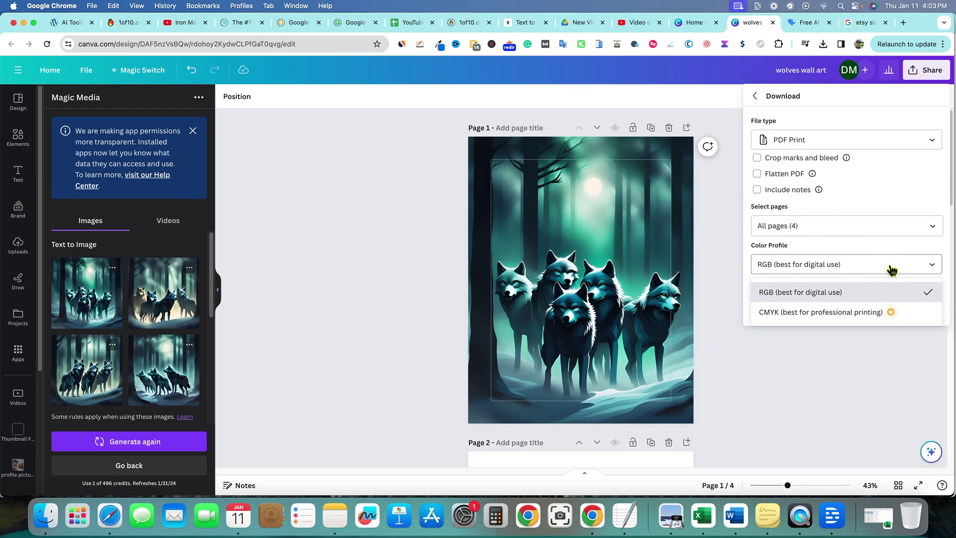
left_click(891, 269)
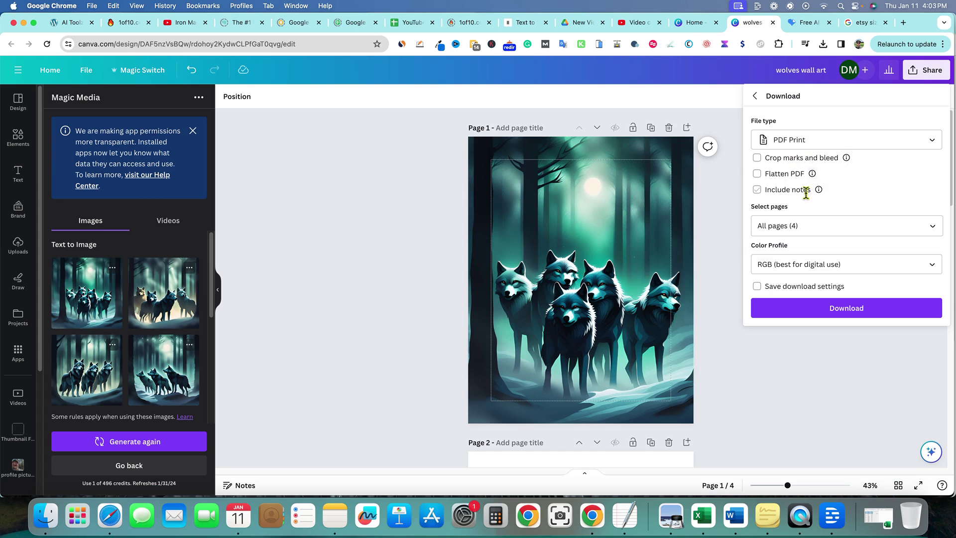
left_click(836, 310)
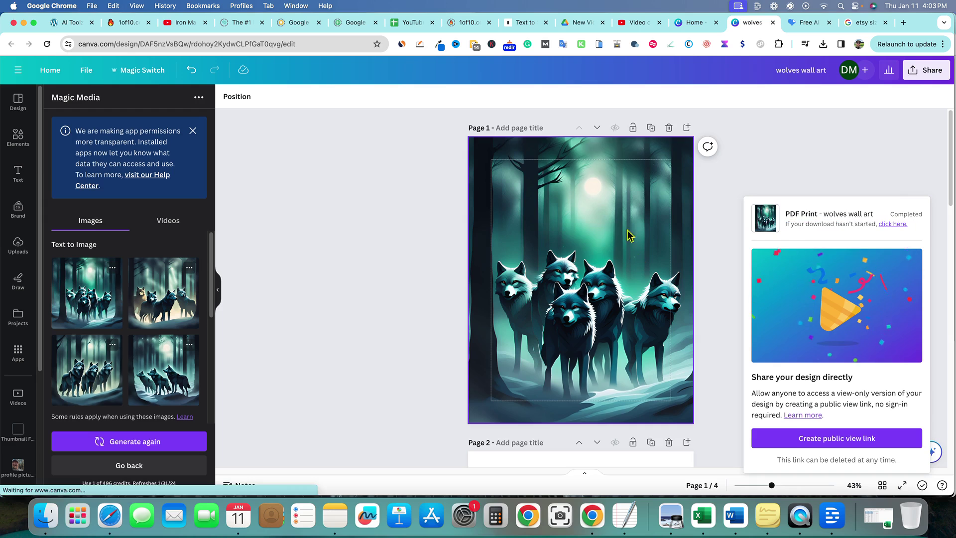
- Open wolves wall art.pdf from the Downloads folder in Preview
left_click(858, 138)
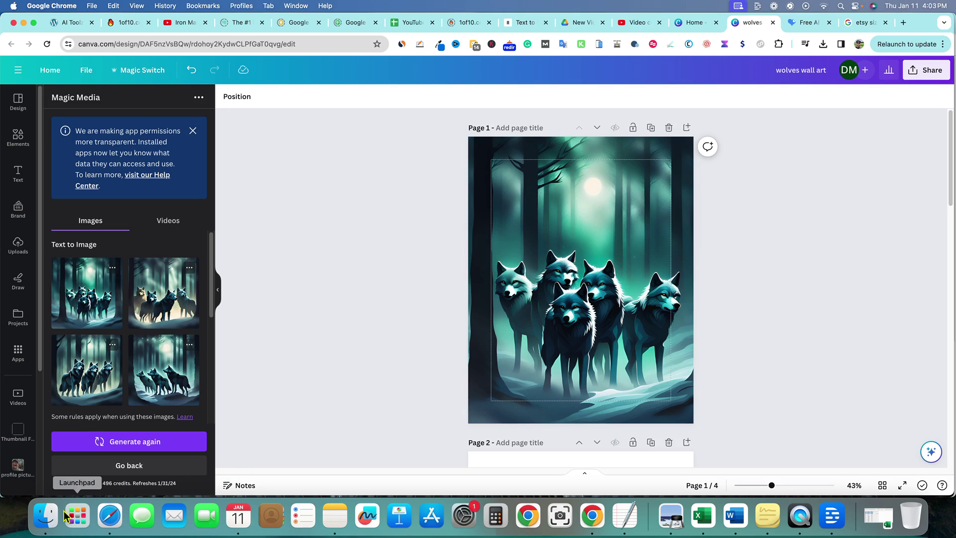
left_click(45, 515)
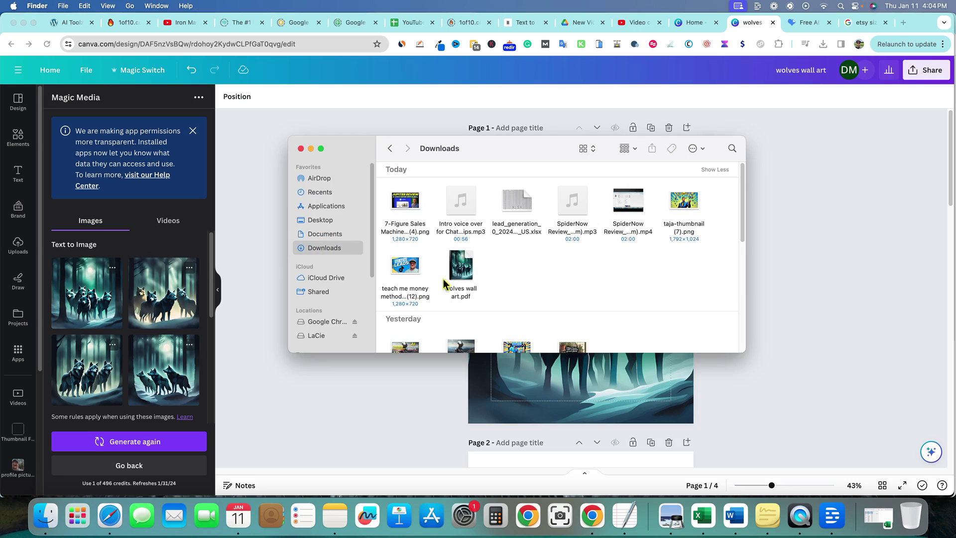
double_click(462, 267)
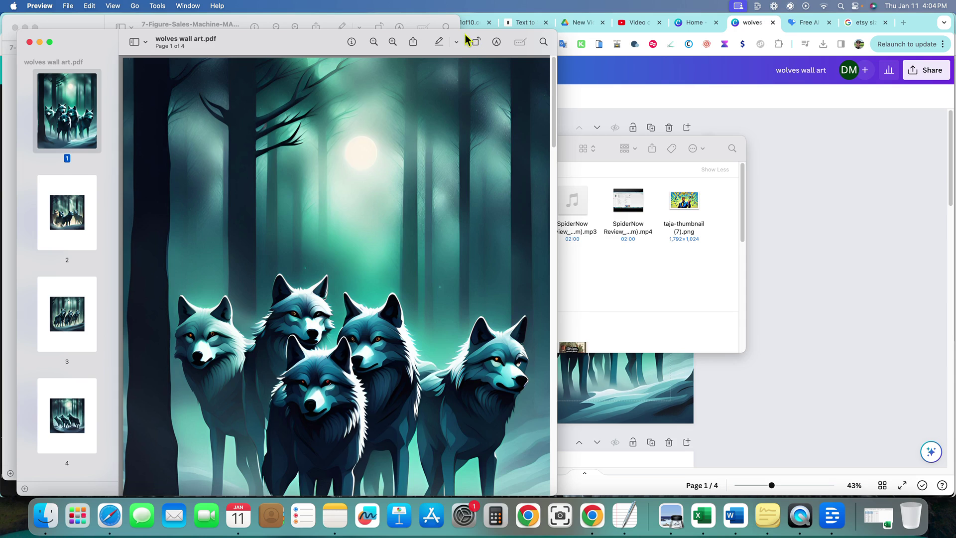
- Inspect the PDF full screen in Preview, then return to Canva and select Page 1's image
key("super+shift+f")
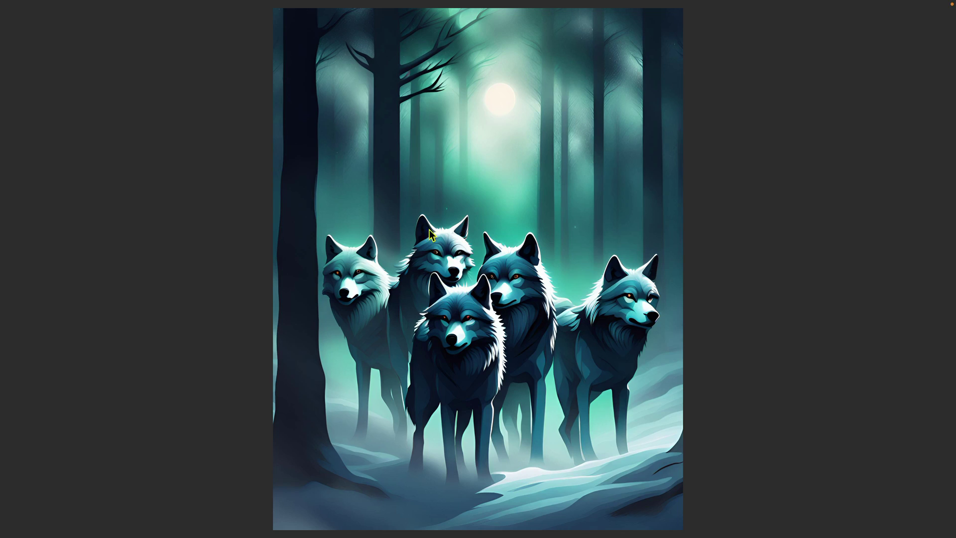
mouse_move(19, 7)
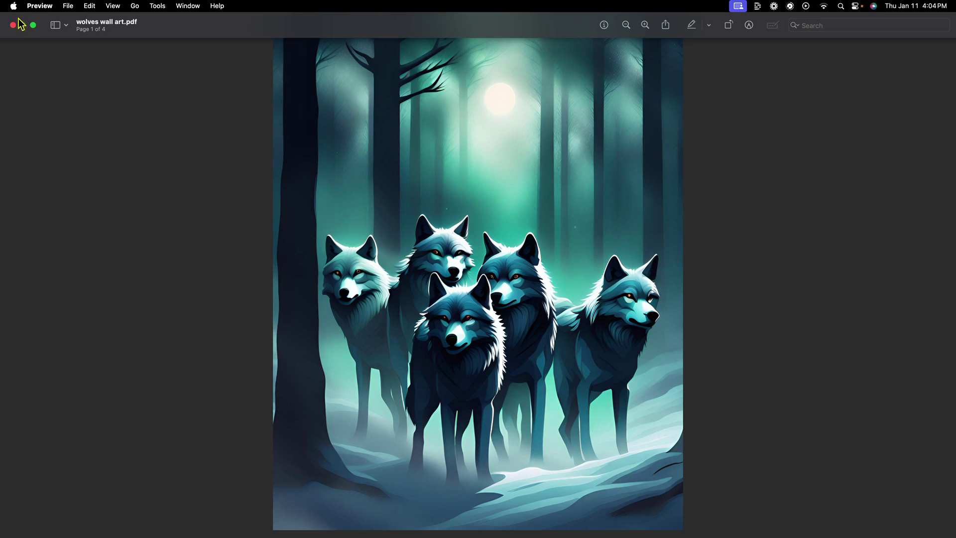
left_click(34, 26)
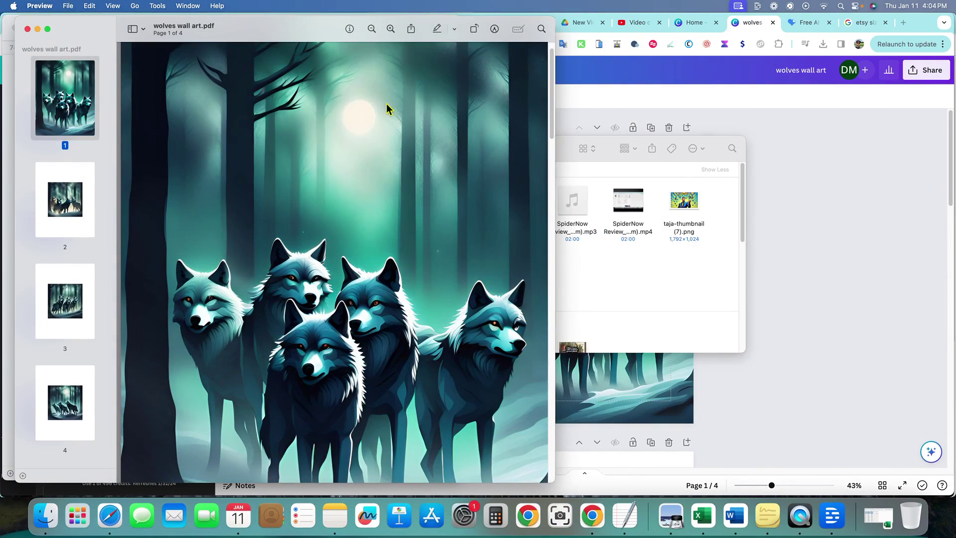
scroll(348, 378, "up", 2)
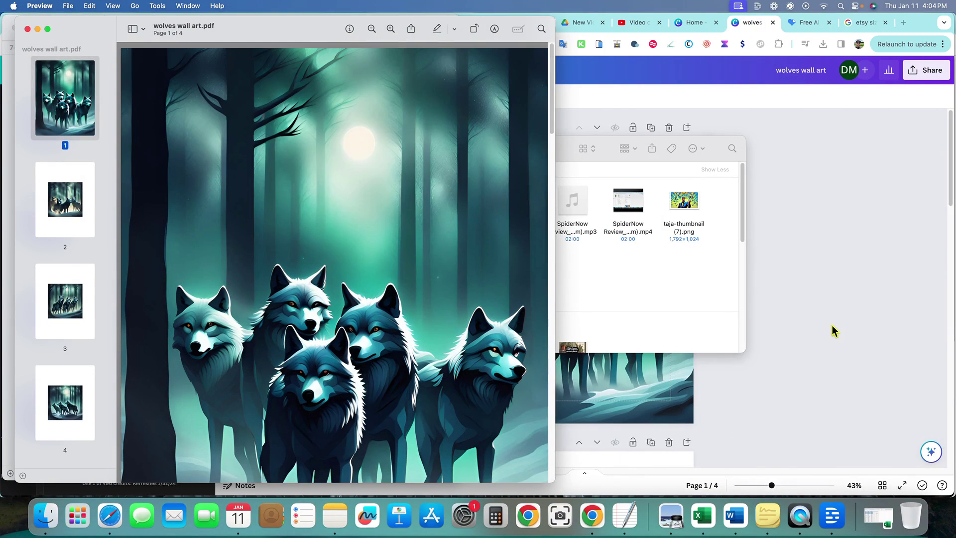
left_click(835, 330)
left_click(570, 313)
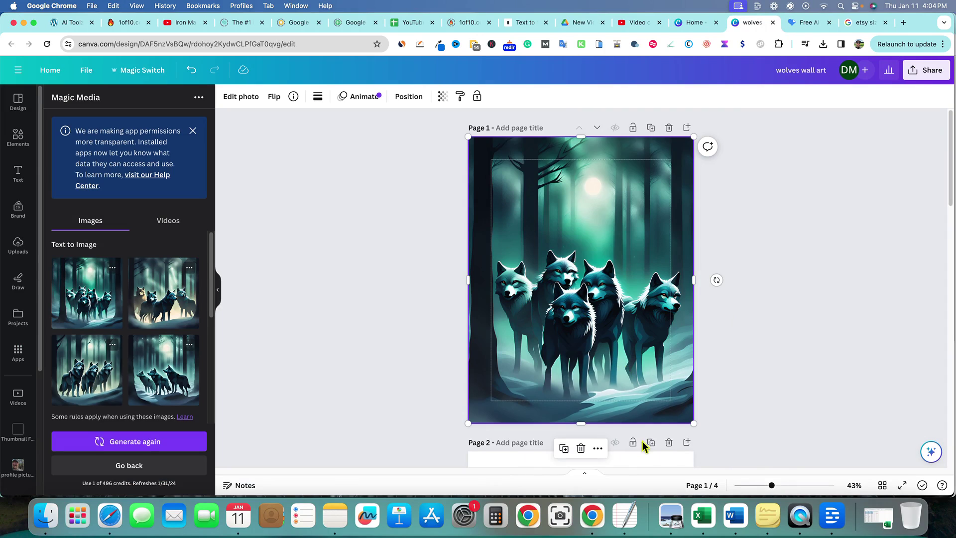
- Enlarge and reposition Page 3's three-wolves image to span nearly the full page width
scroll(642, 444, "down", 10)
left_click(628, 388)
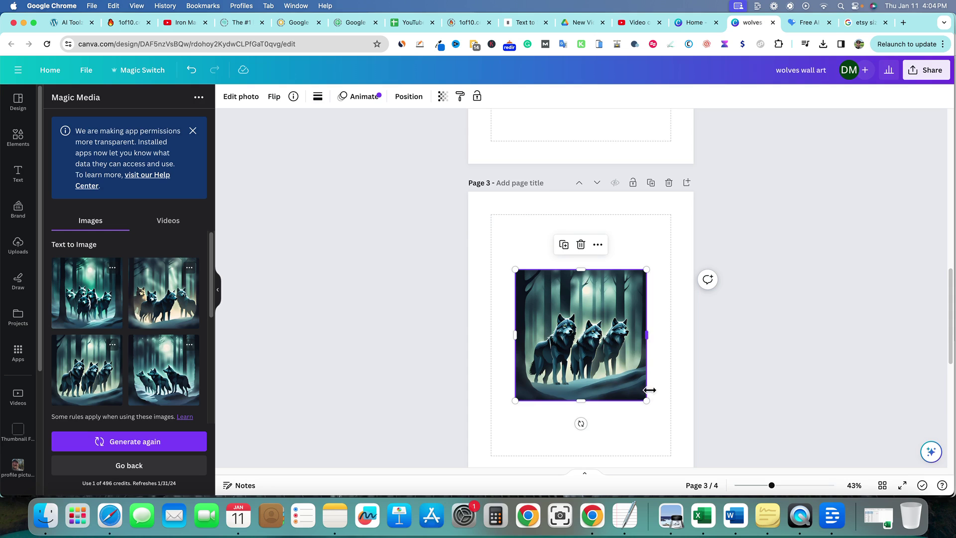
left_click_drag(645, 399, 649, 359)
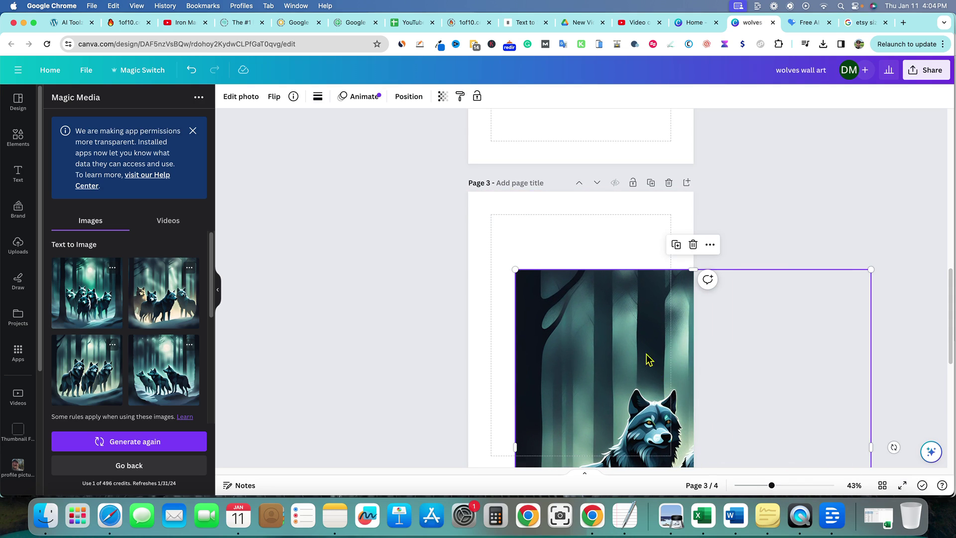
mouse_move(515, 269)
left_mouse_down()
mouse_move(213, 7)
mouse_move(167, 10)
mouse_move(386, 151)
mouse_move(600, 360)
mouse_move(599, 341)
mouse_move(478, 267)
mouse_move(511, 267)
left_mouse_up()
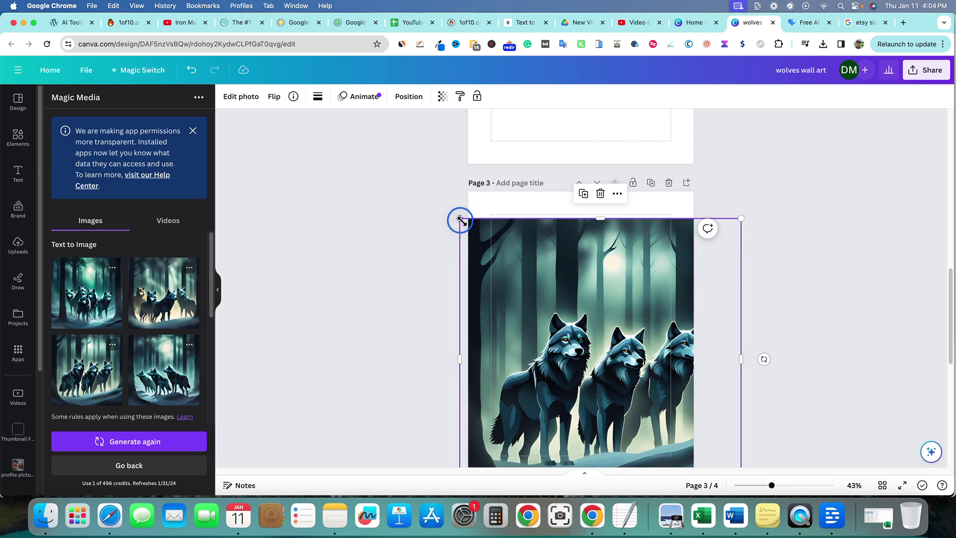
left_click_drag(459, 217, 524, 281)
left_click_drag(622, 349, 576, 286)
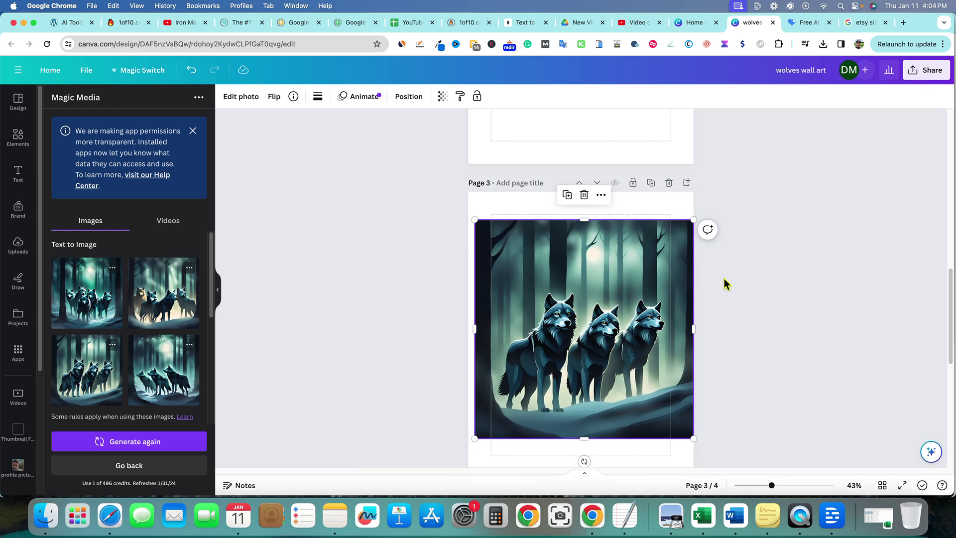
left_click(741, 289)
scroll(485, 357, "down", 5)
scroll(489, 354, "down", 3)
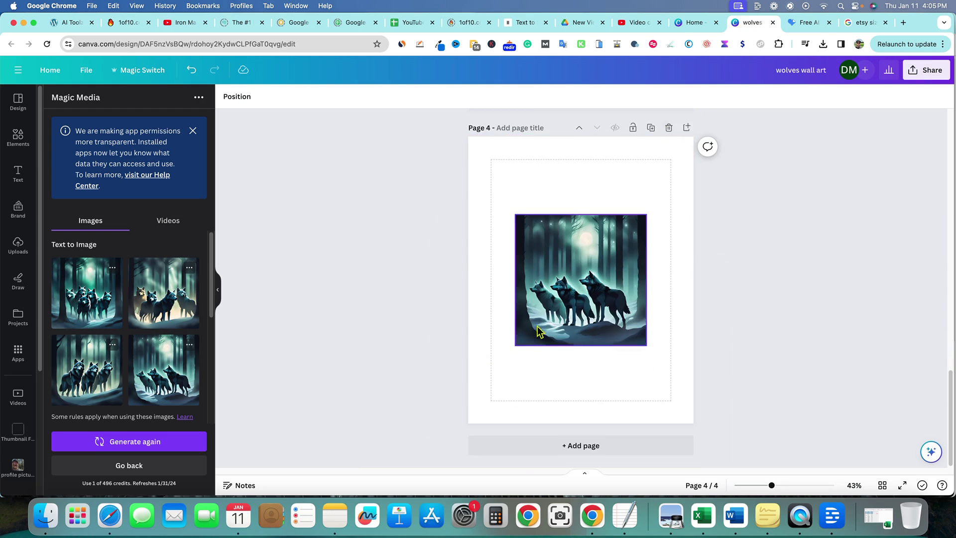
- Add blank Page 5 and regenerate the wolf-pack images in the Retrowave style
left_click(687, 127)
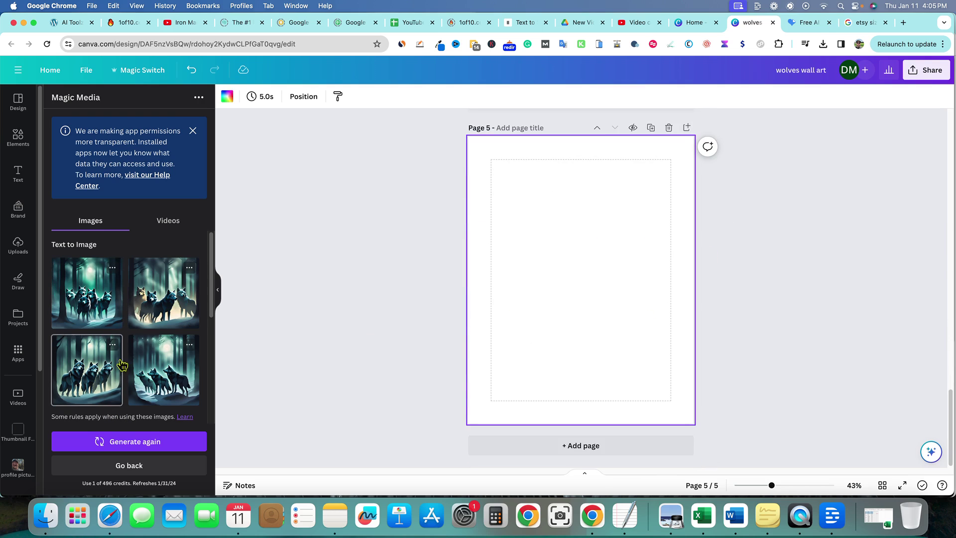
left_click(192, 131)
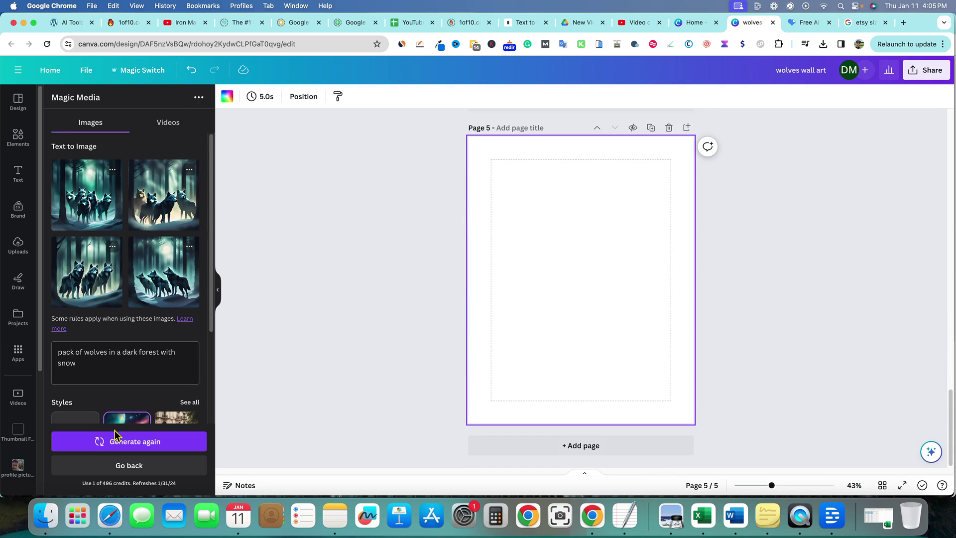
scroll(114, 430, "down", 3)
left_click(189, 272)
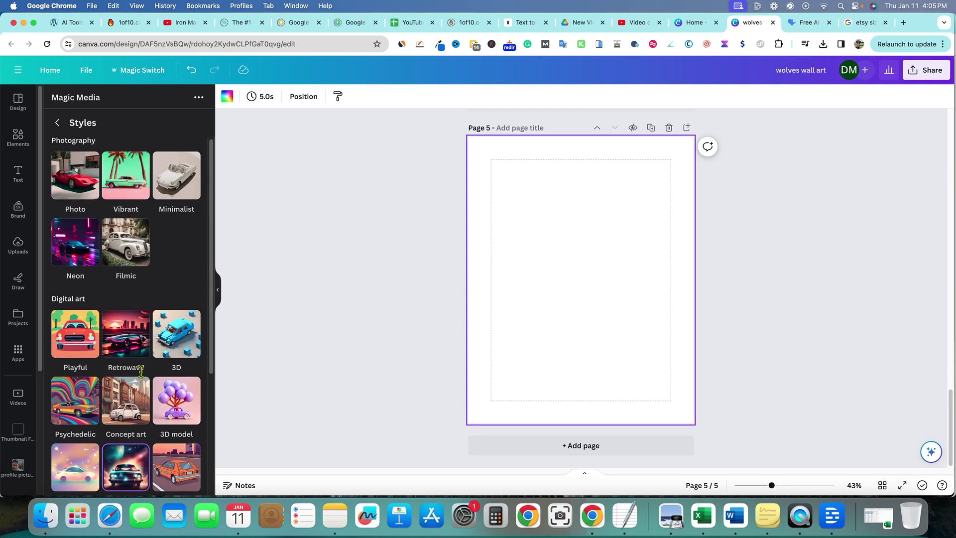
left_click(140, 345)
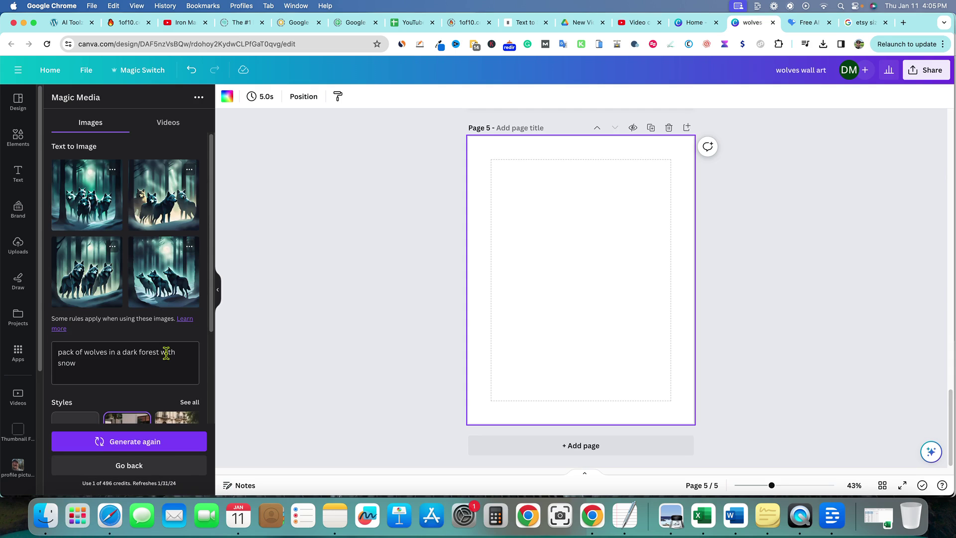
left_click(135, 441)
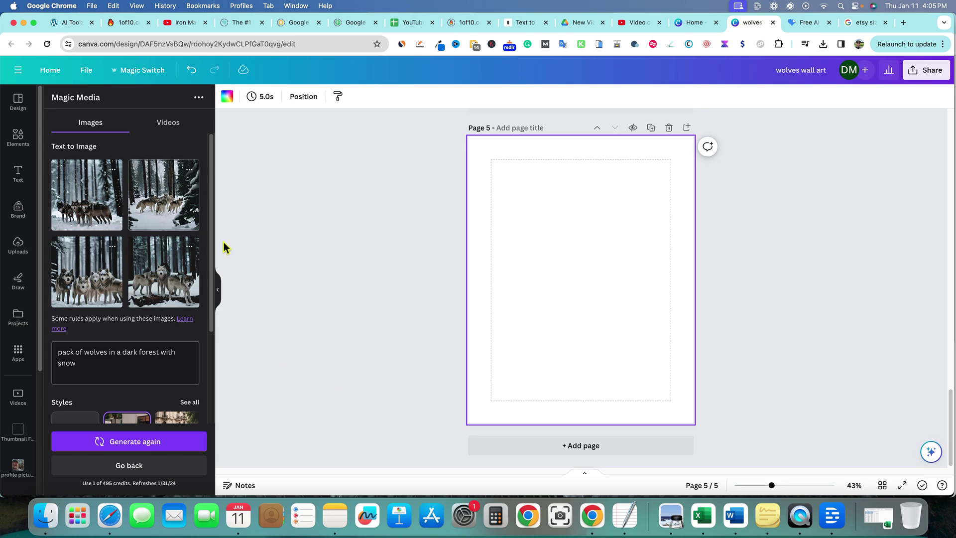
- Place the fourth new four-wolves image on Page 5, stretch it edge to edge, and add Page 6
left_click(138, 296)
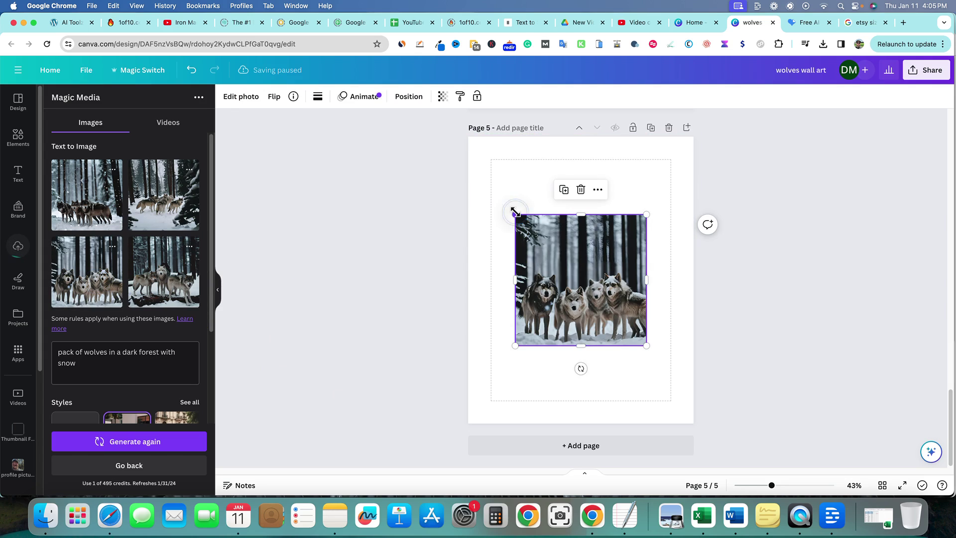
left_click_drag(515, 213, 361, 47)
left_click_drag(646, 346, 716, 367)
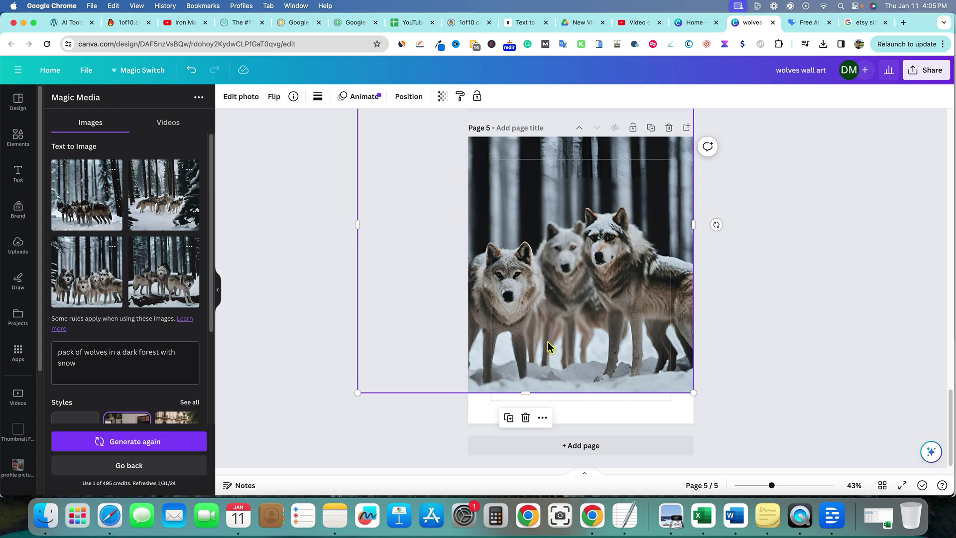
scroll(452, 298, "up", 4)
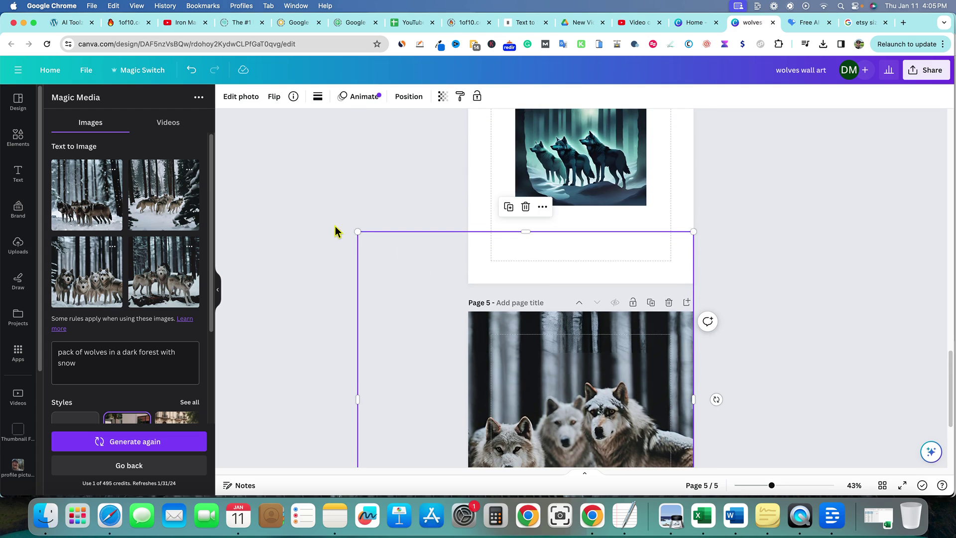
left_click_drag(358, 230, 486, 318)
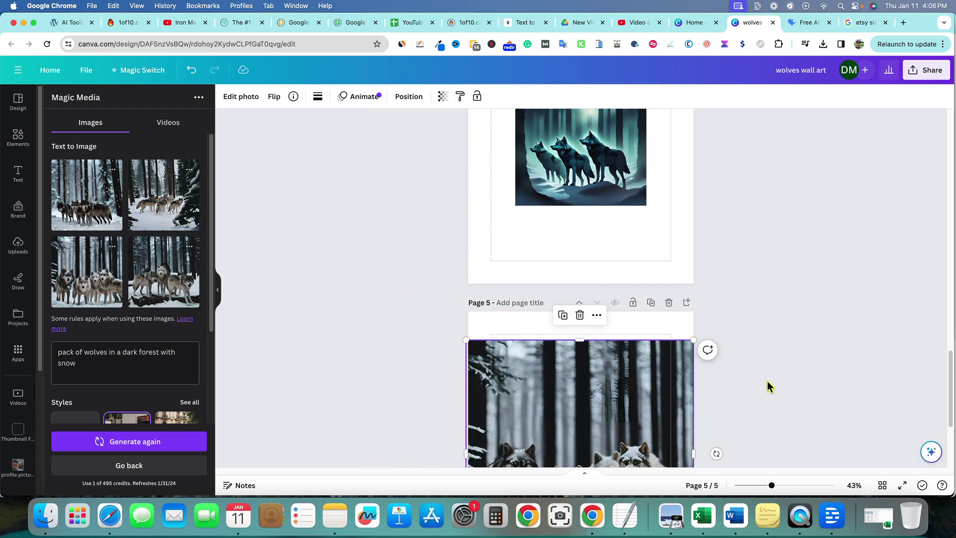
scroll(764, 373, "down", 3)
scroll(759, 360, "down", 2)
left_click_drag(578, 392, 580, 423)
left_click_drag(577, 166, 577, 138)
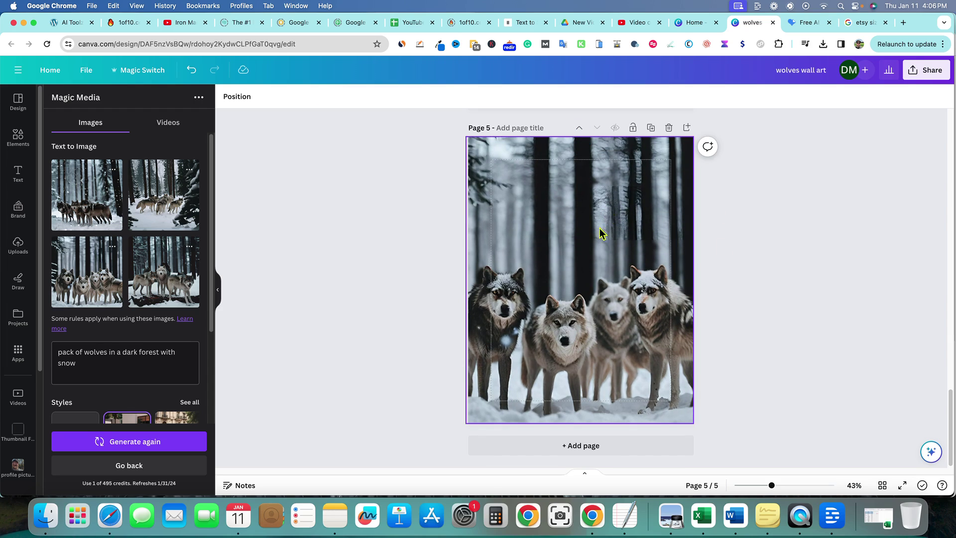
left_click(687, 128)
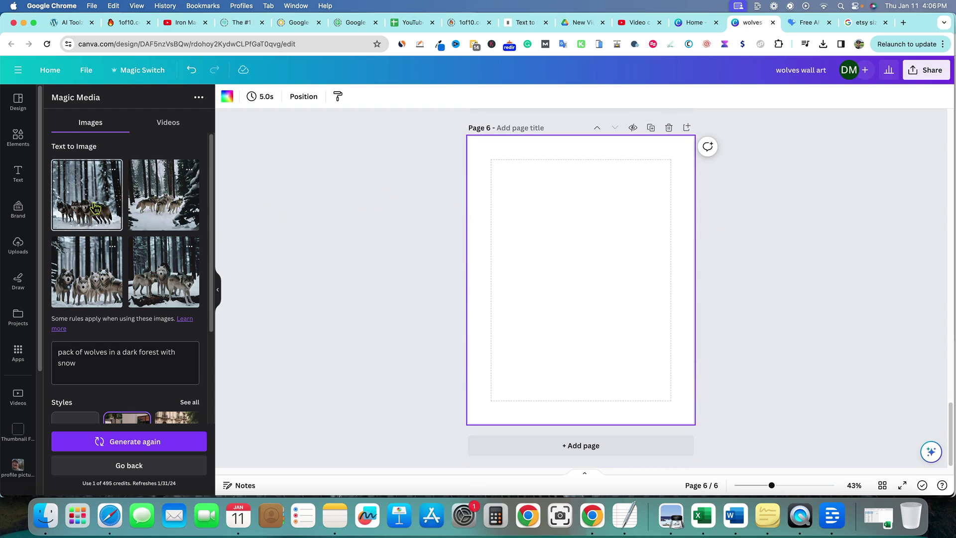
- Place the first snowy wolf image on Page 6 and stretch it to fill the page edge to edge
left_click(121, 216)
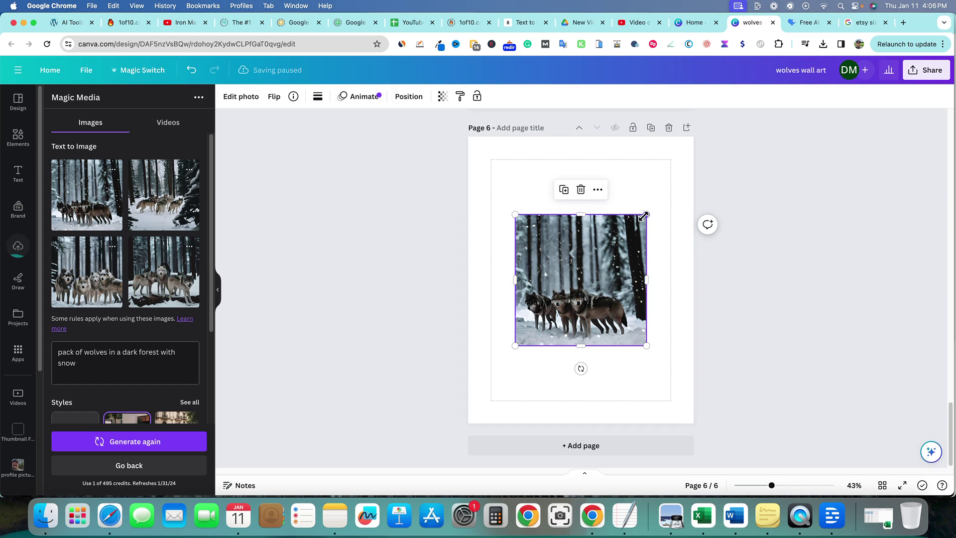
left_click_drag(646, 215, 704, 182)
left_click_drag(515, 167, 486, 131)
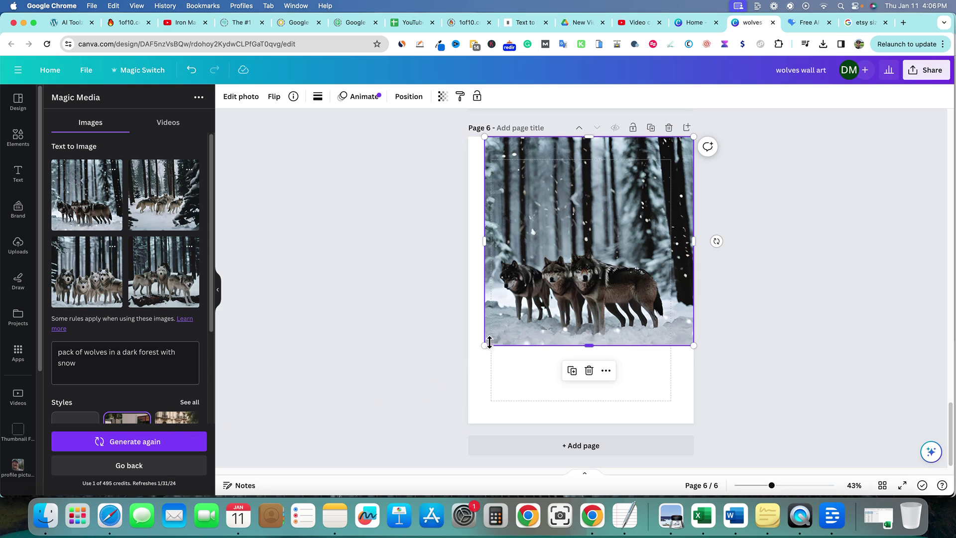
left_click_drag(484, 345, 485, 364)
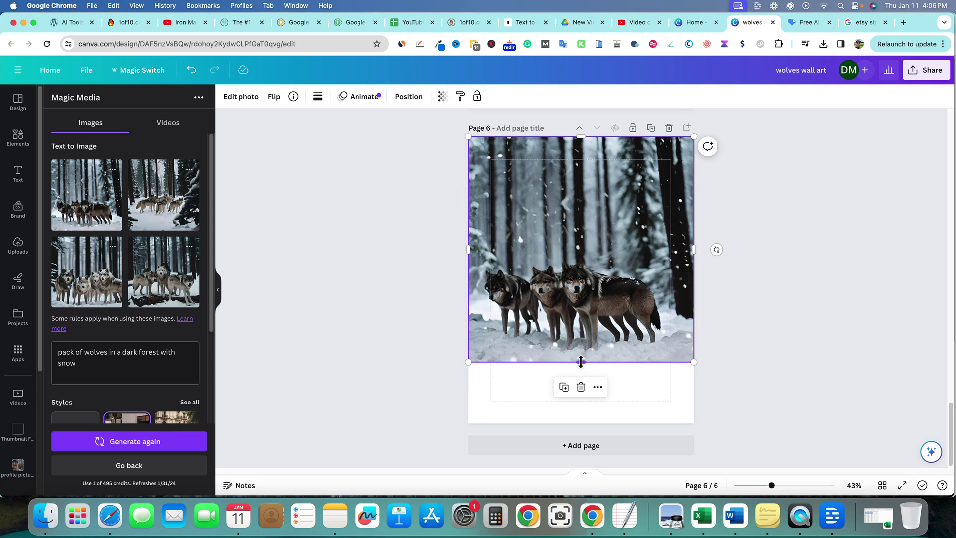
left_click_drag(691, 362, 607, 423)
left_click(738, 371)
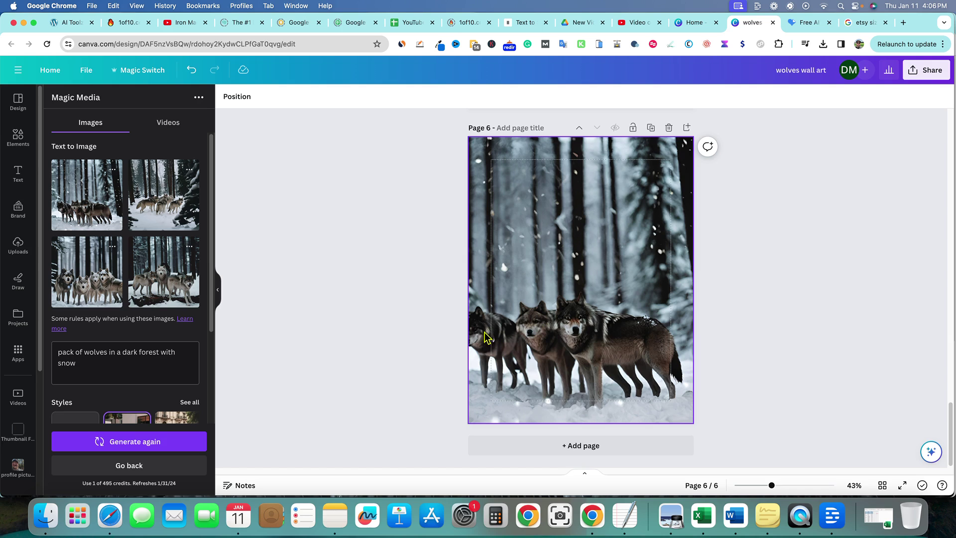
- Crop the wolf photo, shifting it right within its frame so more of the pack shows
double_click(554, 313)
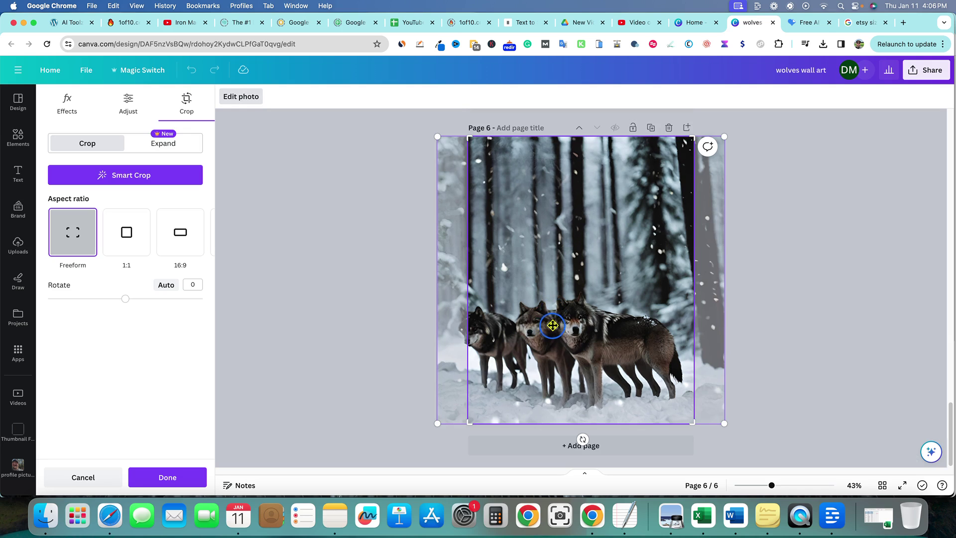
left_click_drag(549, 326, 567, 328)
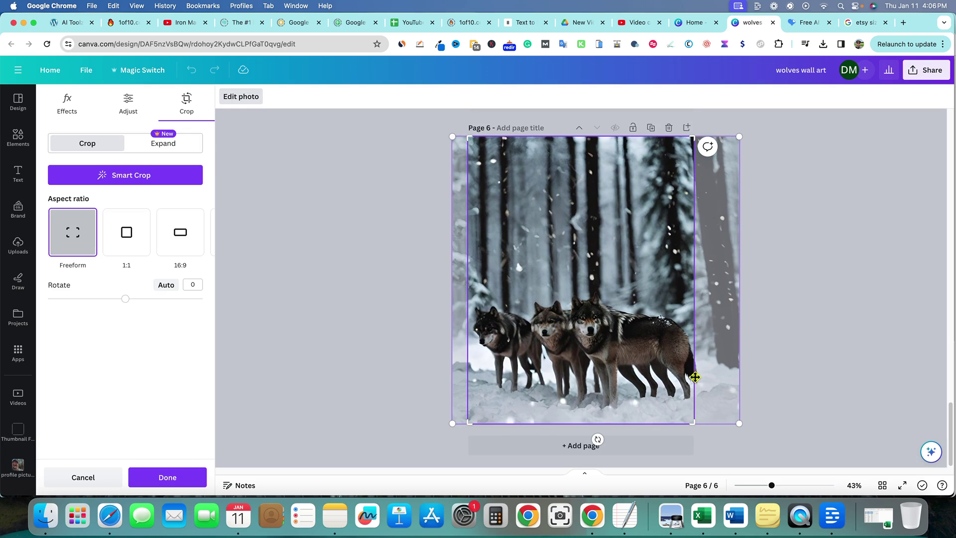
left_click(787, 338)
left_click(781, 318)
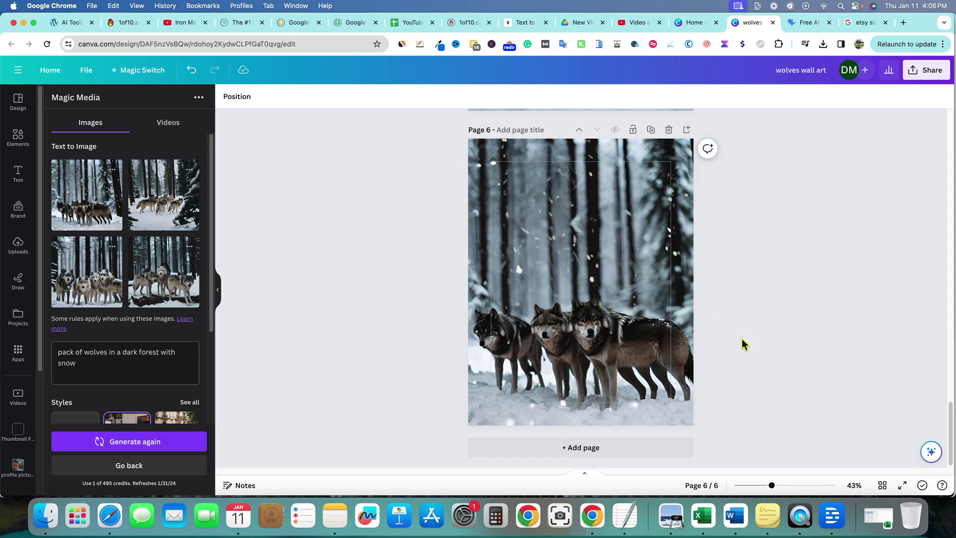
scroll(743, 344, "up", 1)
scroll(742, 343, "down", 1)
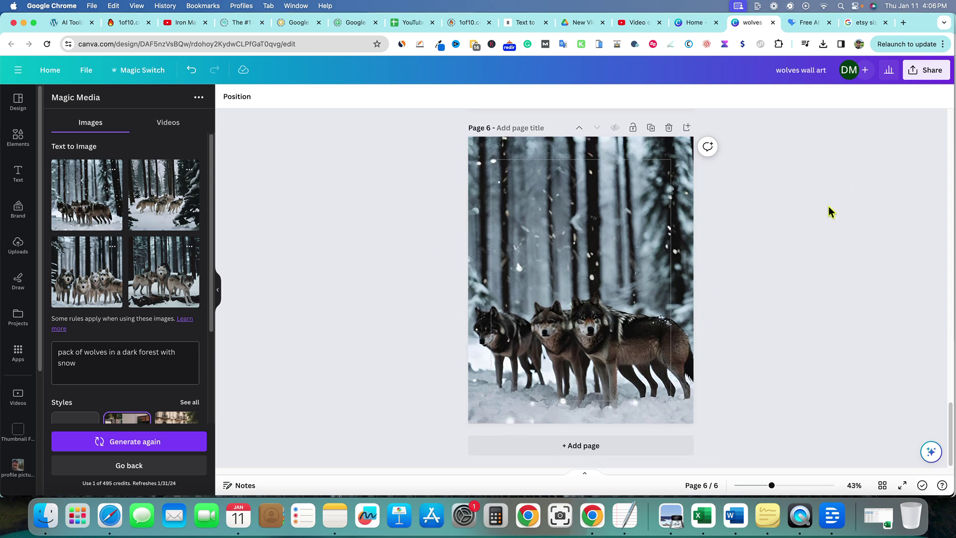
- Download only Page 6 as a PNG, saved as 'wolves wall art.png'
left_click(929, 70)
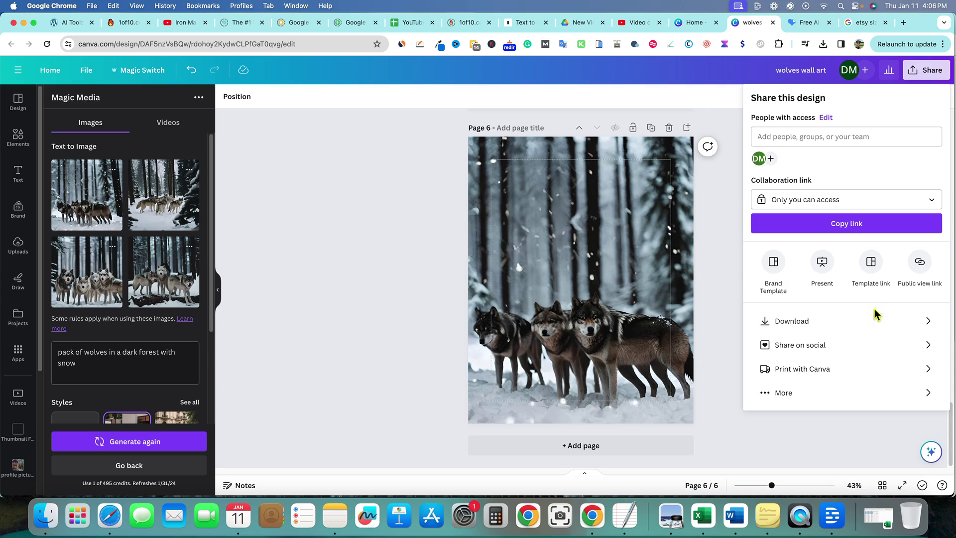
left_click(928, 322)
left_click(891, 251)
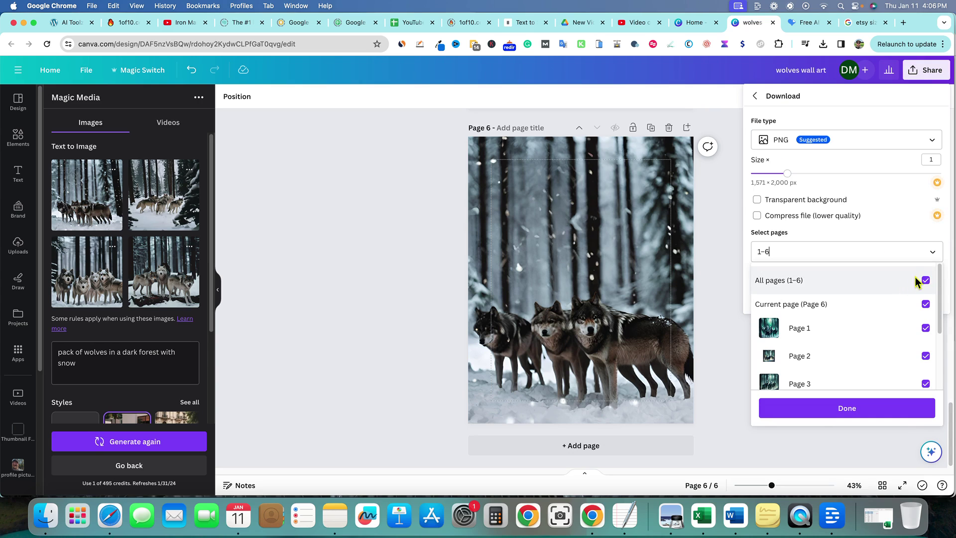
left_click(916, 280)
scroll(915, 364, "down", 3)
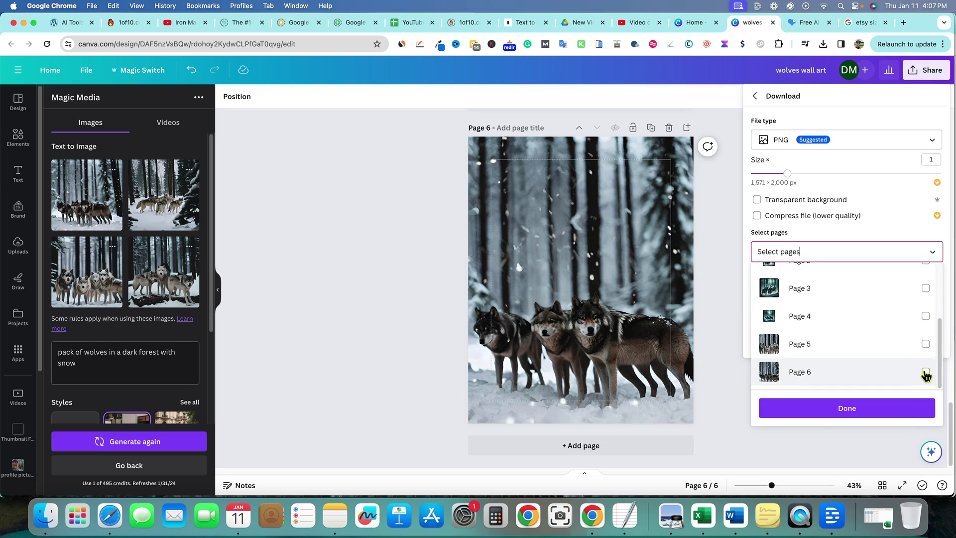
left_click(925, 372)
left_click(846, 408)
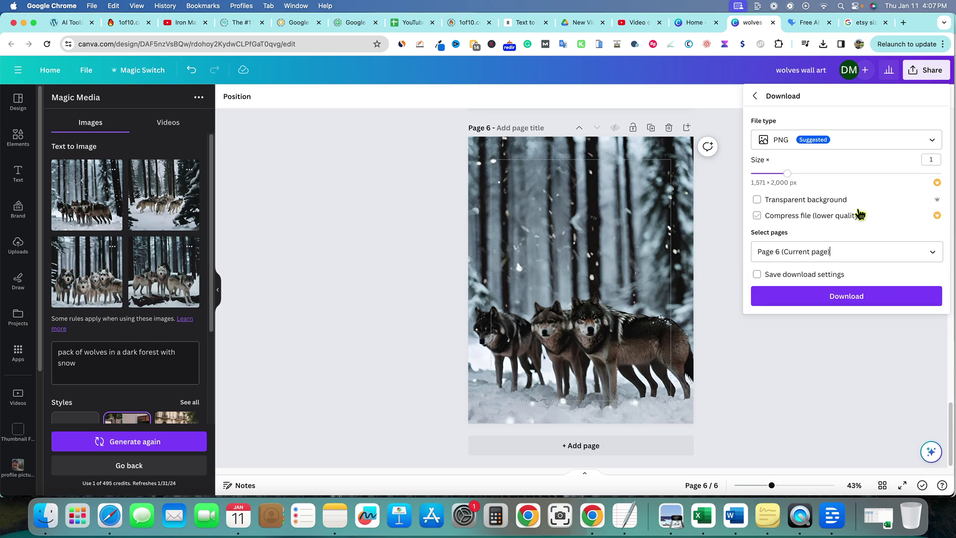
left_click(851, 297)
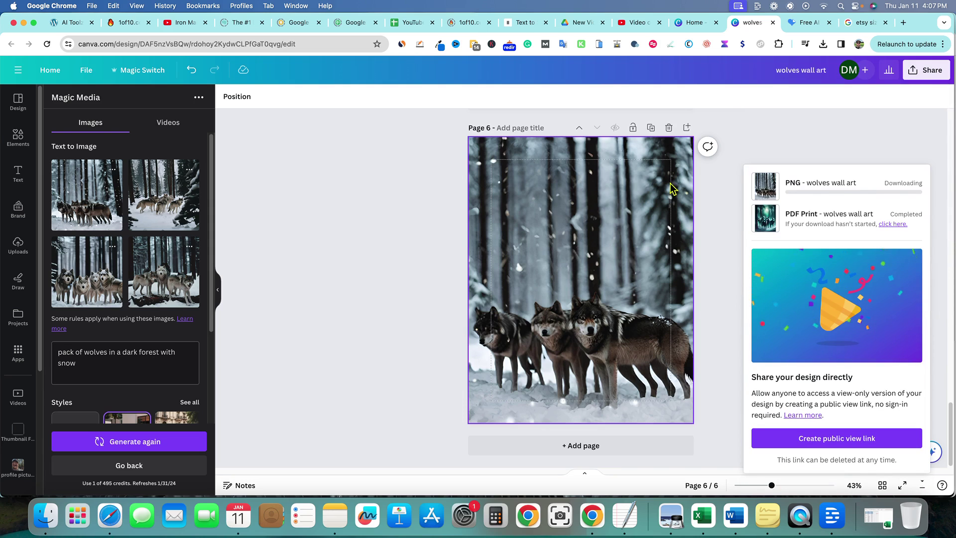
- Upload 'wolves wall art.png' from Downloads to iLoveIMG's upscaler, then return to the Canva tab
left_click(805, 23)
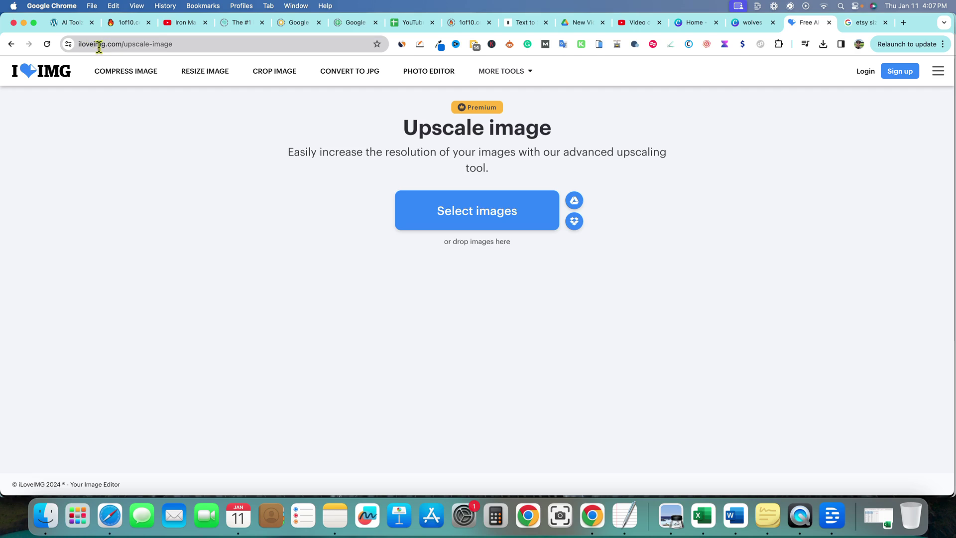
left_click(473, 219)
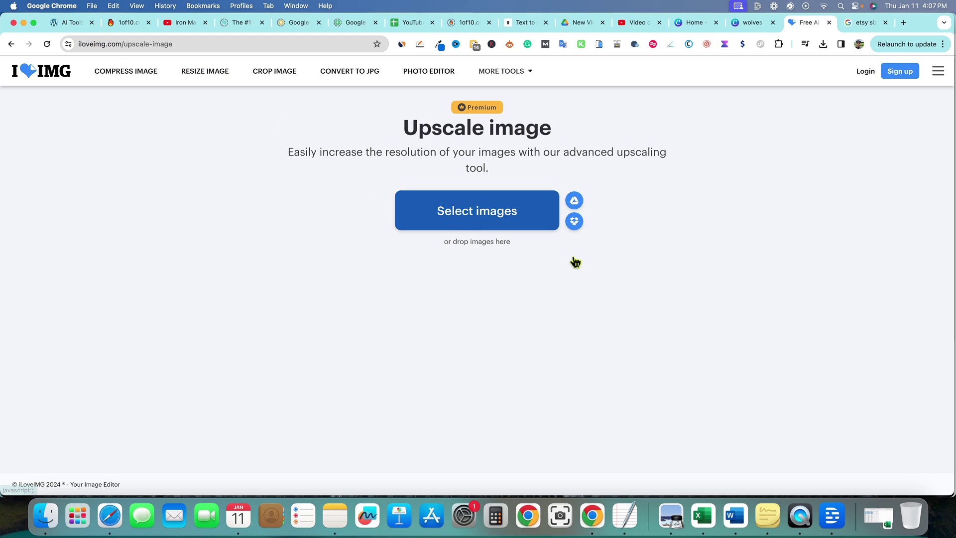
left_click(421, 214)
left_click(242, 168)
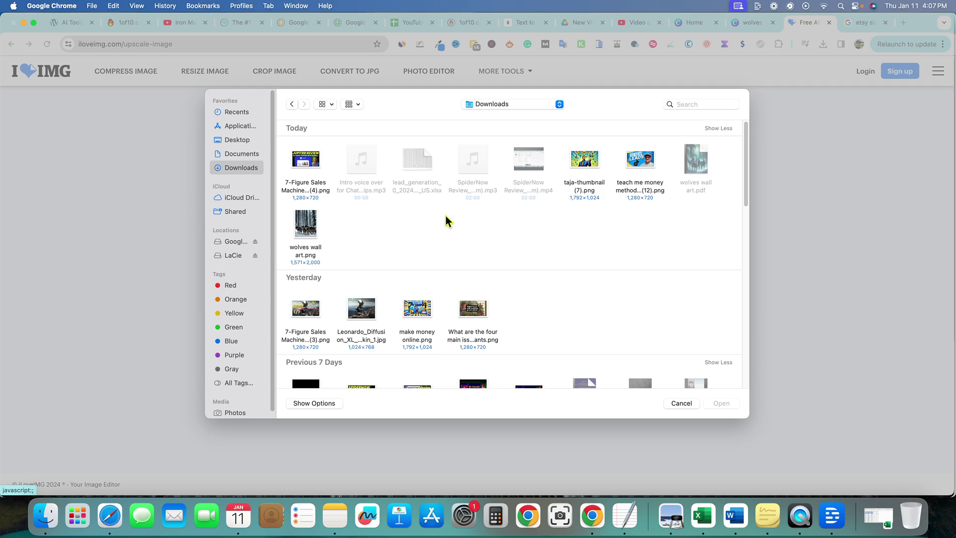
left_click(313, 231)
left_click(704, 403)
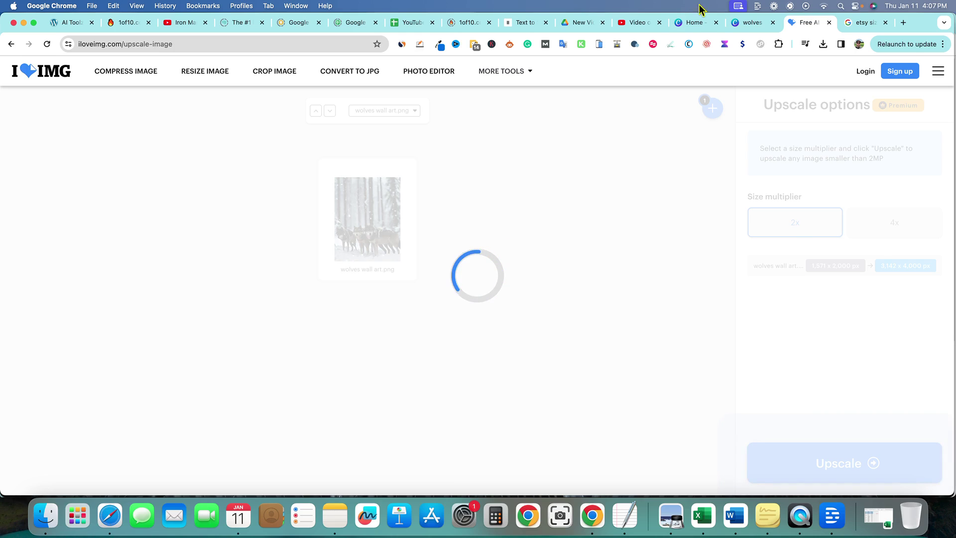
left_click(751, 23)
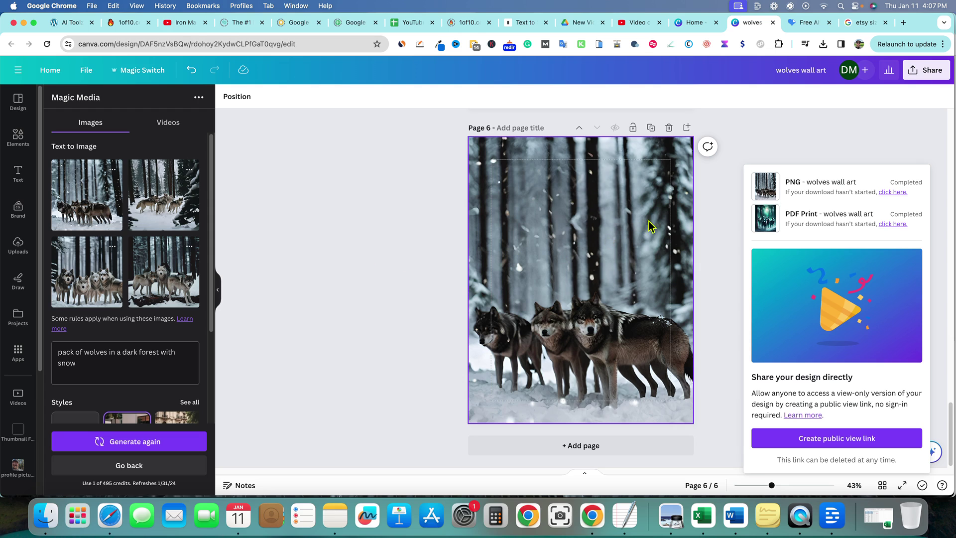
- Compare the original and 2x upscaled wolves image with the before/after slider
left_click(801, 23)
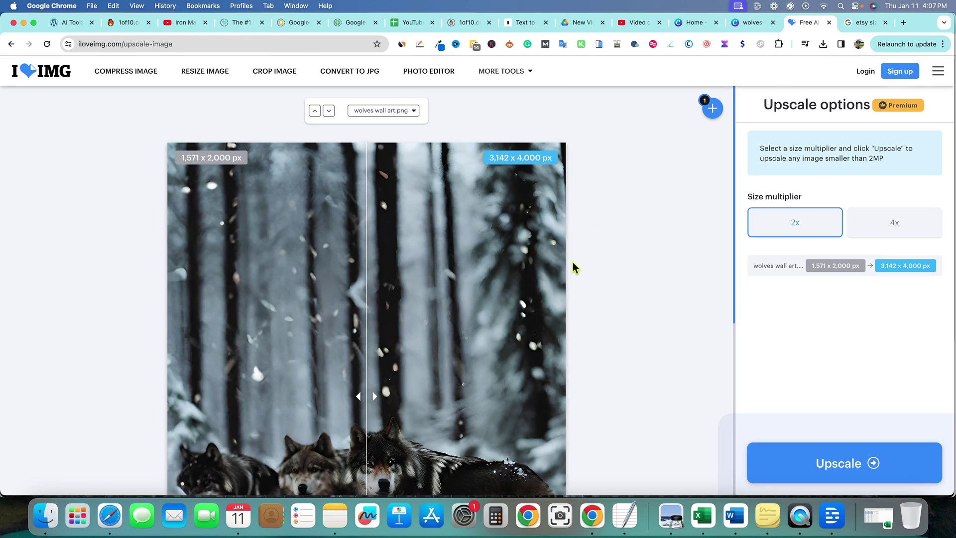
scroll(638, 297, "down", 2)
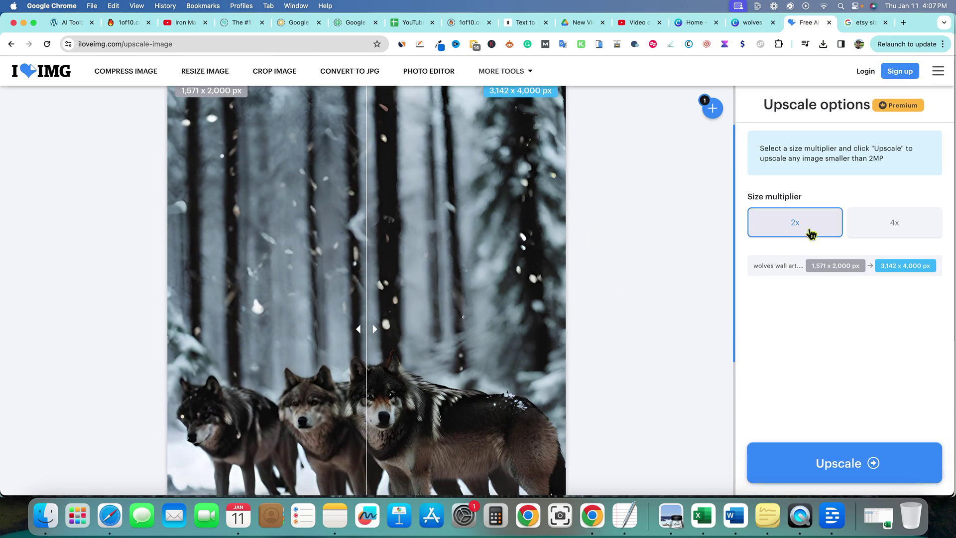
scroll(481, 320, "down", 3)
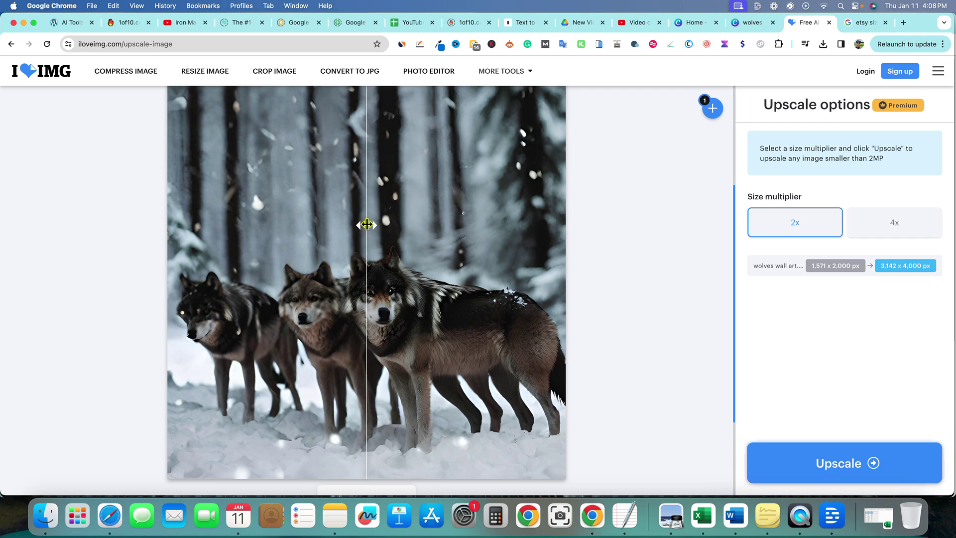
left_click_drag(366, 224, 320, 244)
left_click_drag(255, 241, 164, 235)
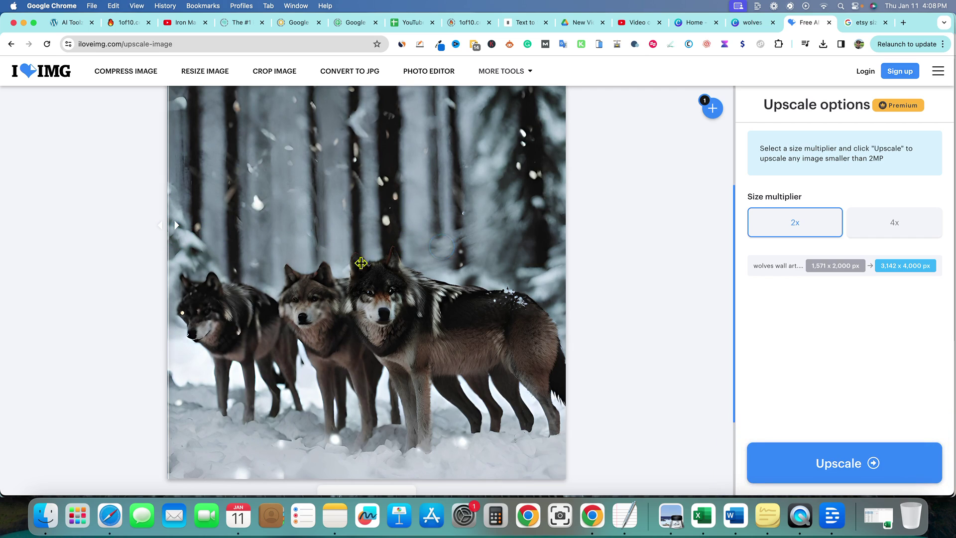
left_click_drag(172, 225, 505, 230)
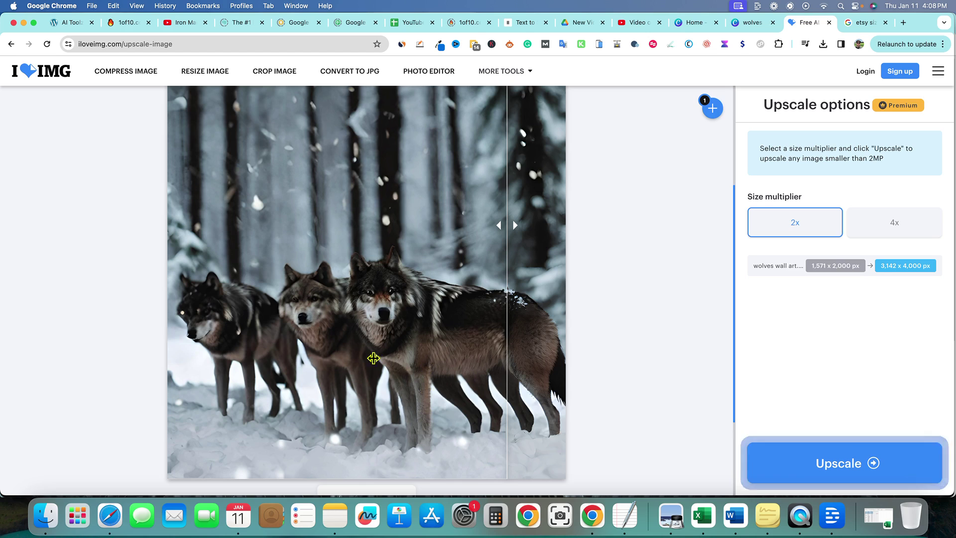
left_click_drag(506, 223, 162, 226)
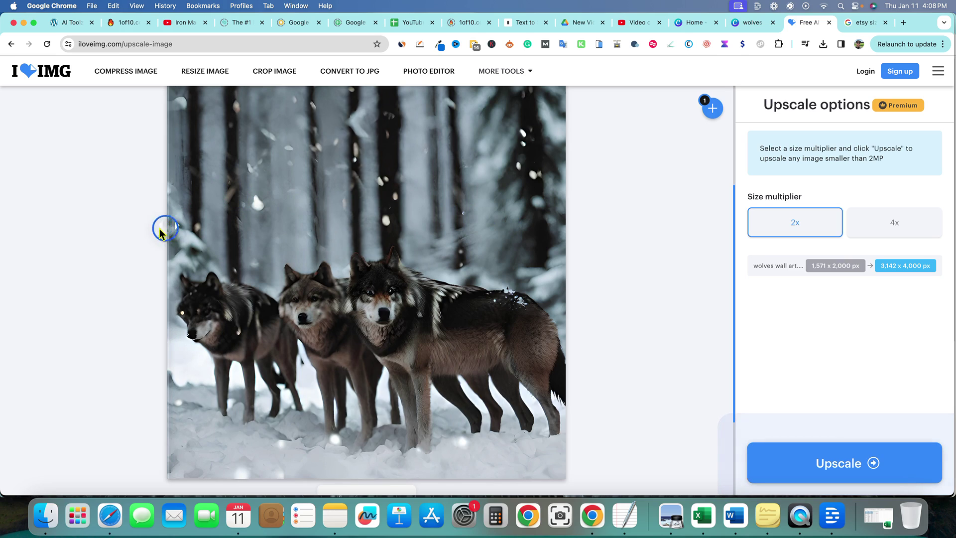
- Preview the 4x result, switch back to 2x, and upscale the image to 3,142 × 4,000 px
left_click(899, 225)
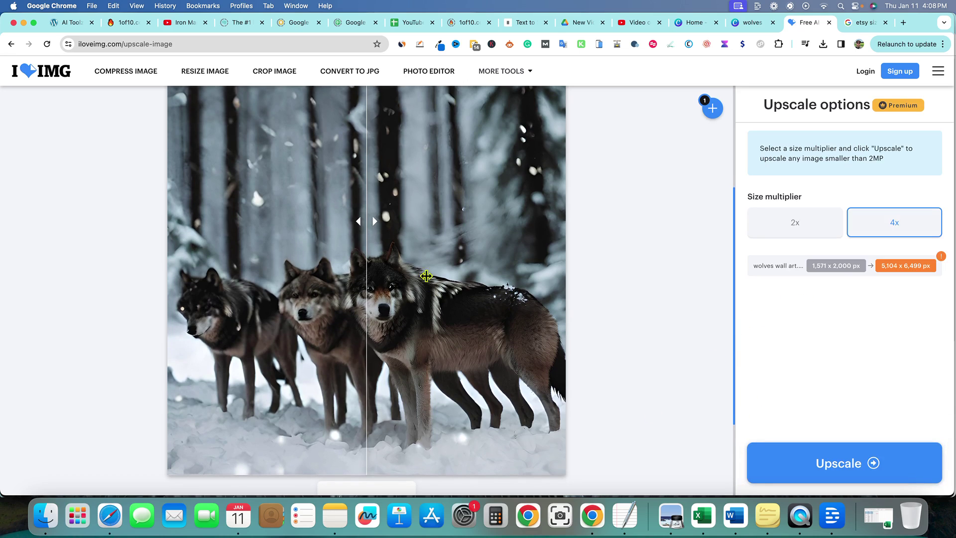
left_click_drag(367, 223, 428, 229)
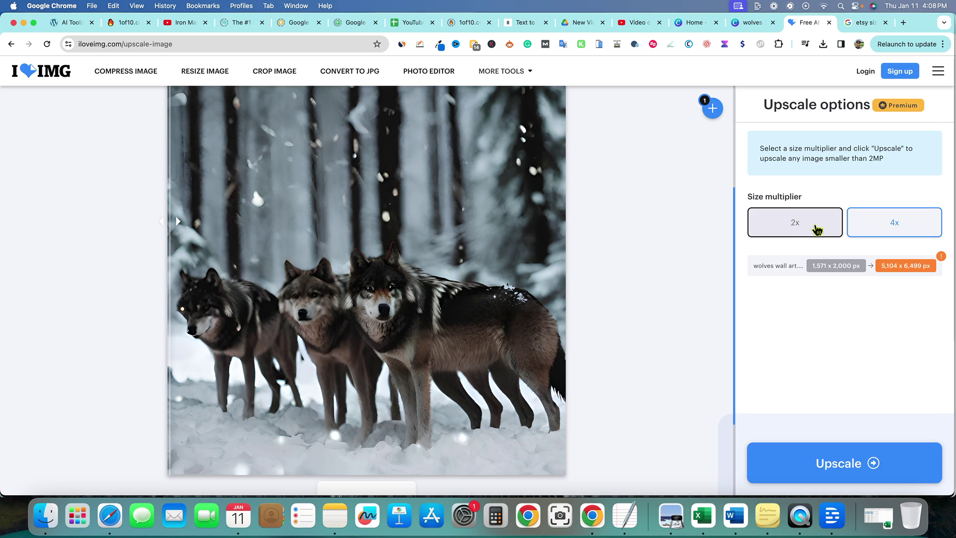
mouse_move(790, 264)
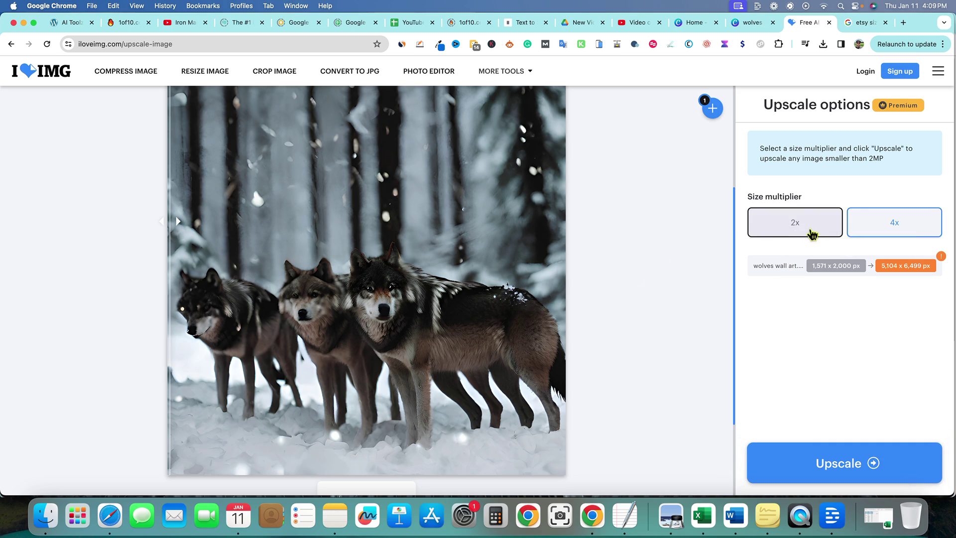
left_click(799, 223)
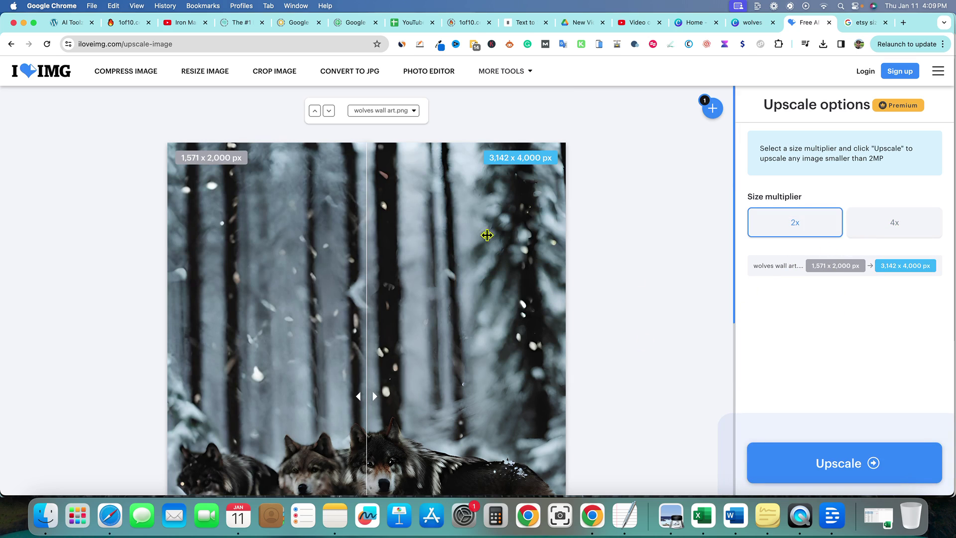
scroll(503, 214, "down", 1)
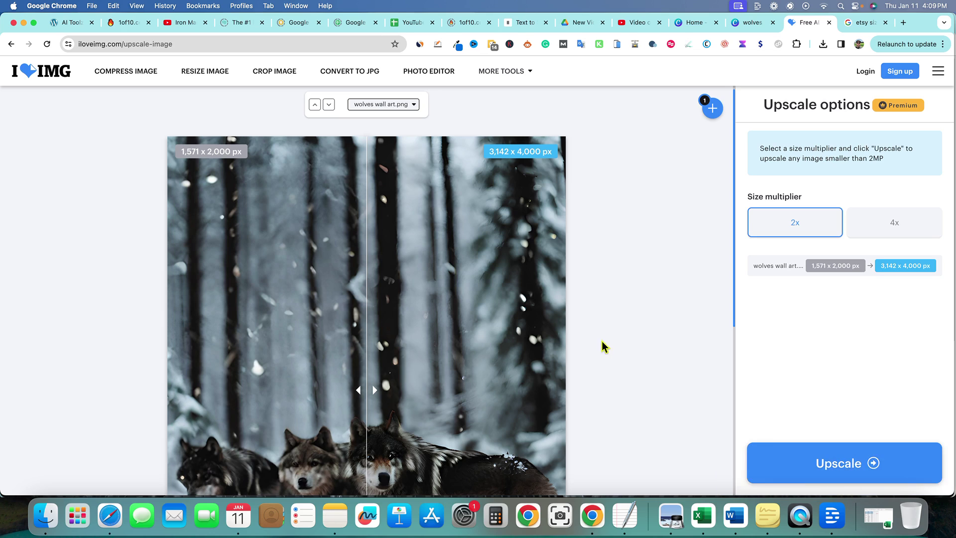
left_click(822, 479)
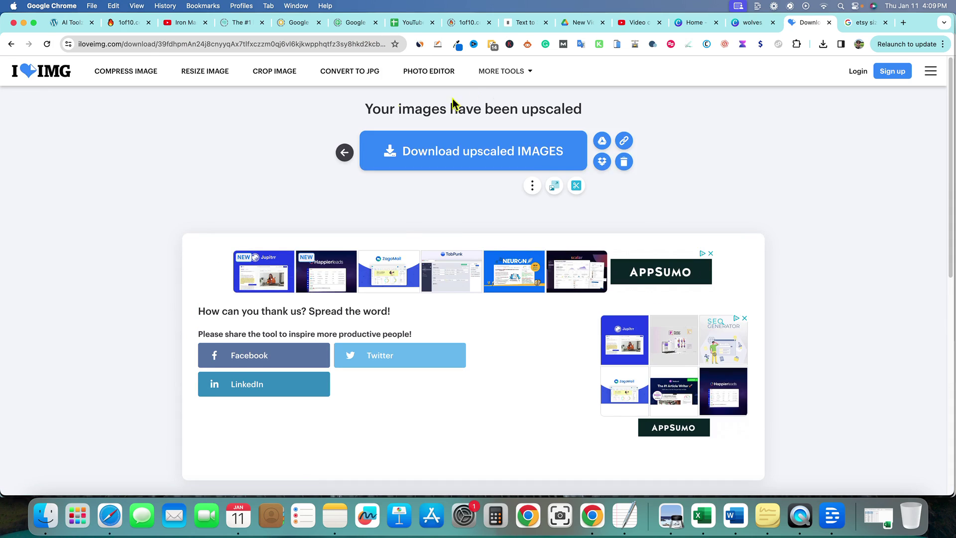
- Download the upscaled 'wolves wall art (1).png' and open it in Preview
left_click(474, 152)
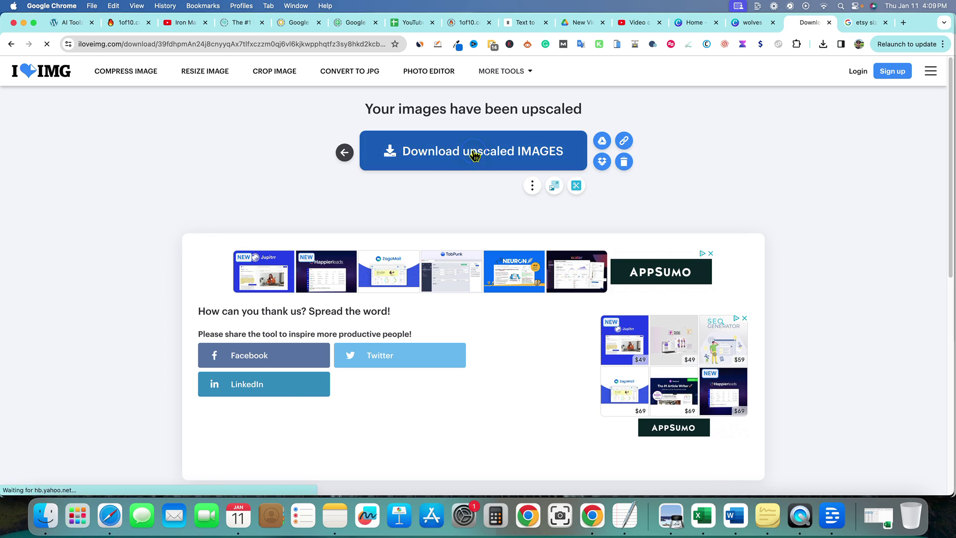
left_click(822, 45)
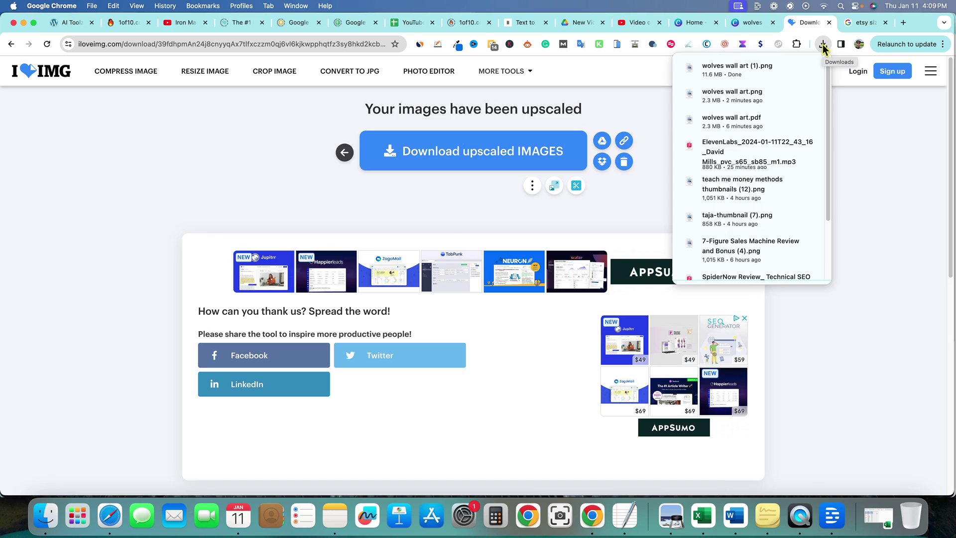
left_click(739, 70)
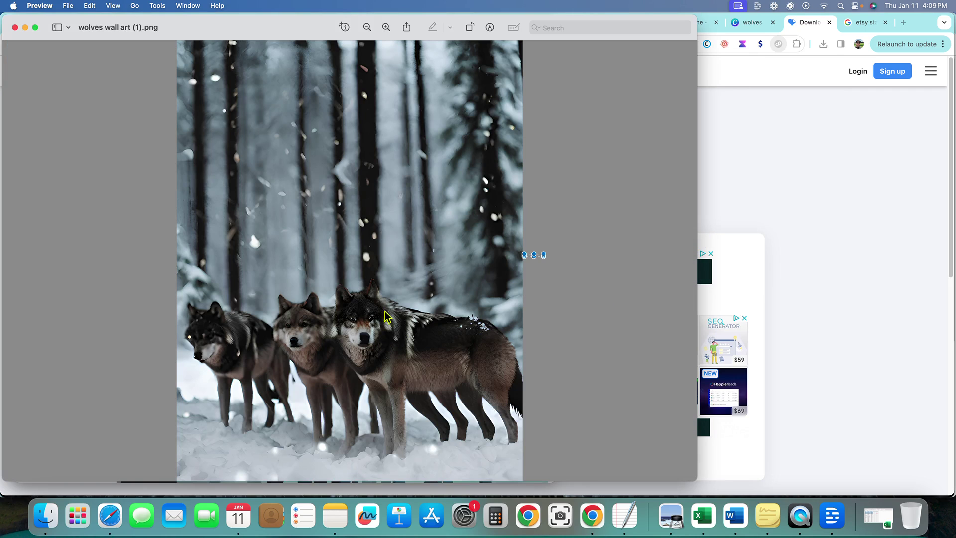
left_click(386, 27)
left_click(387, 27)
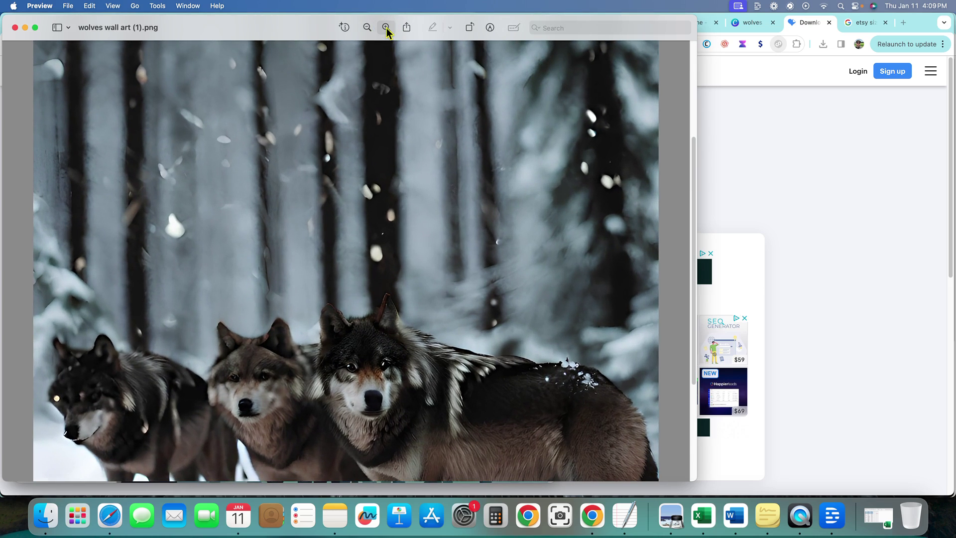
left_click(386, 28)
scroll(415, 353, "down", 2)
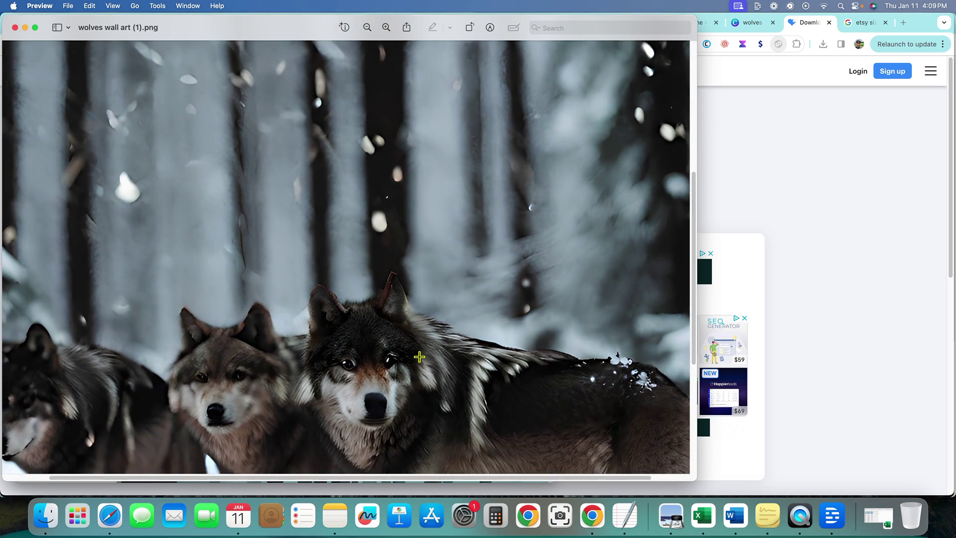
scroll(419, 357, "down", 4)
scroll(502, 305, "down", 5)
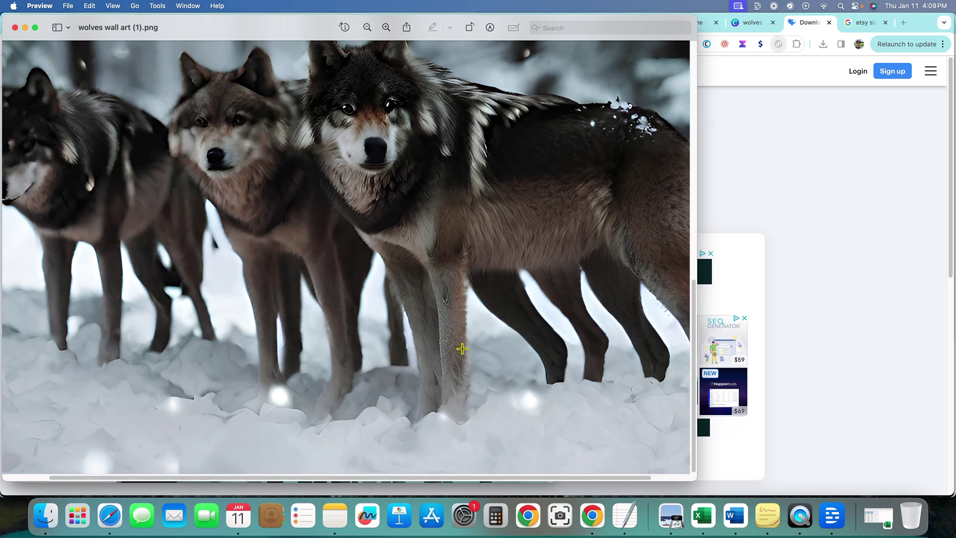
scroll(461, 347, "up", 6)
scroll(479, 288, "up", 15)
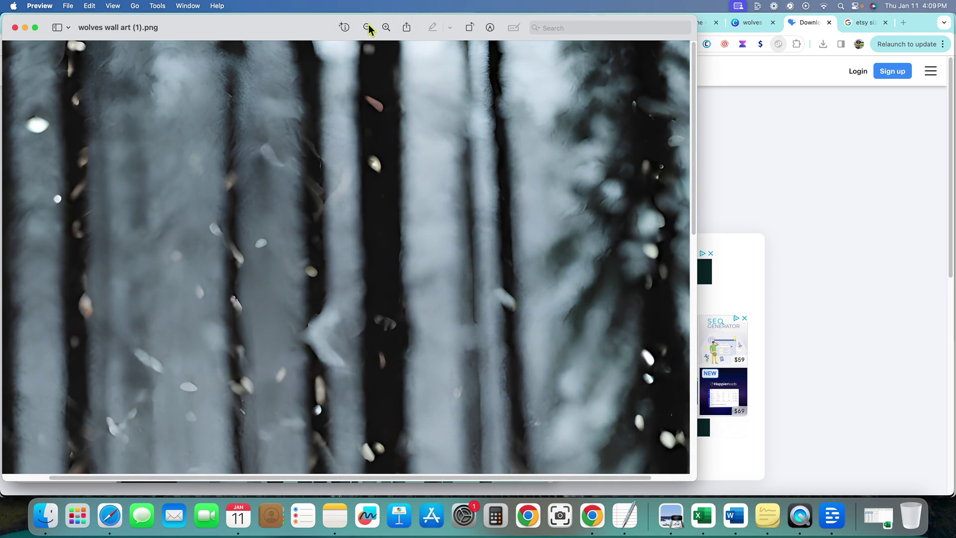
left_click(367, 28)
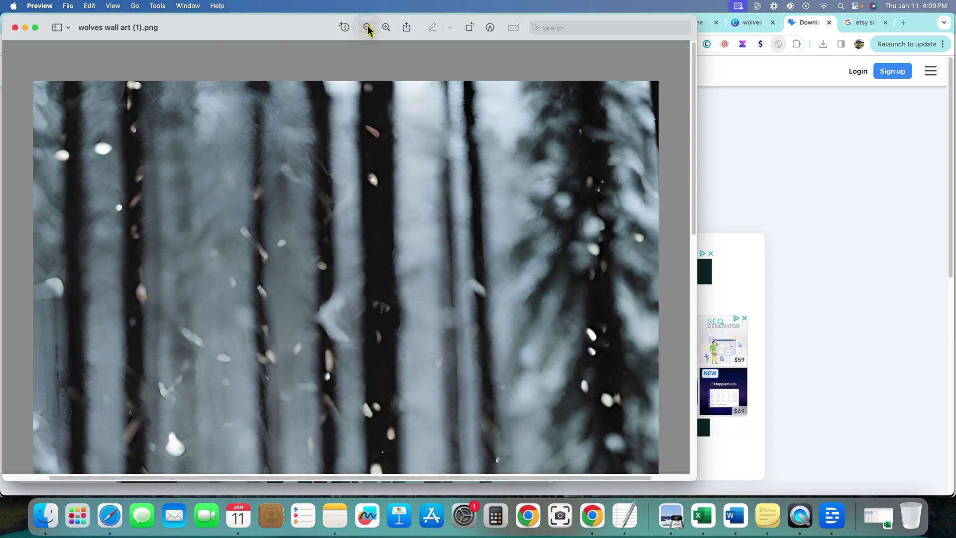
left_click(367, 27)
left_click(367, 28)
left_click(367, 28)
left_click(367, 27)
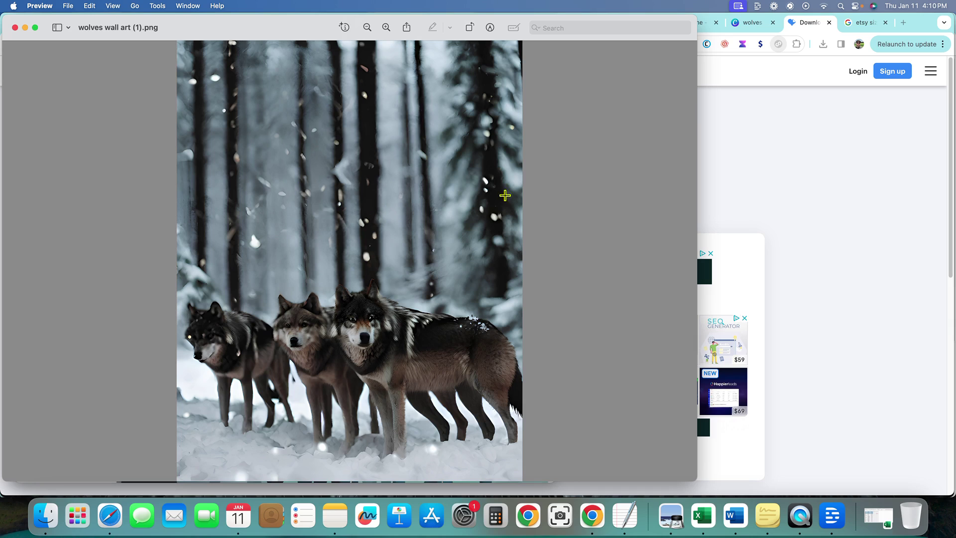
left_click(789, 156)
- Highlight the viewer's question about upsizing an image for wall-art prints in YouTube Studio comments
left_click(637, 22)
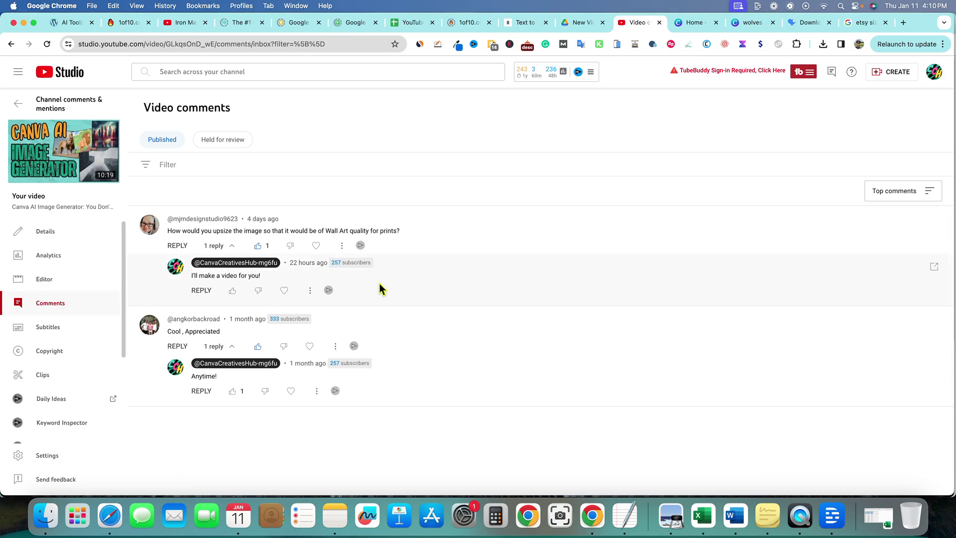
left_click_drag(417, 234, 165, 217)
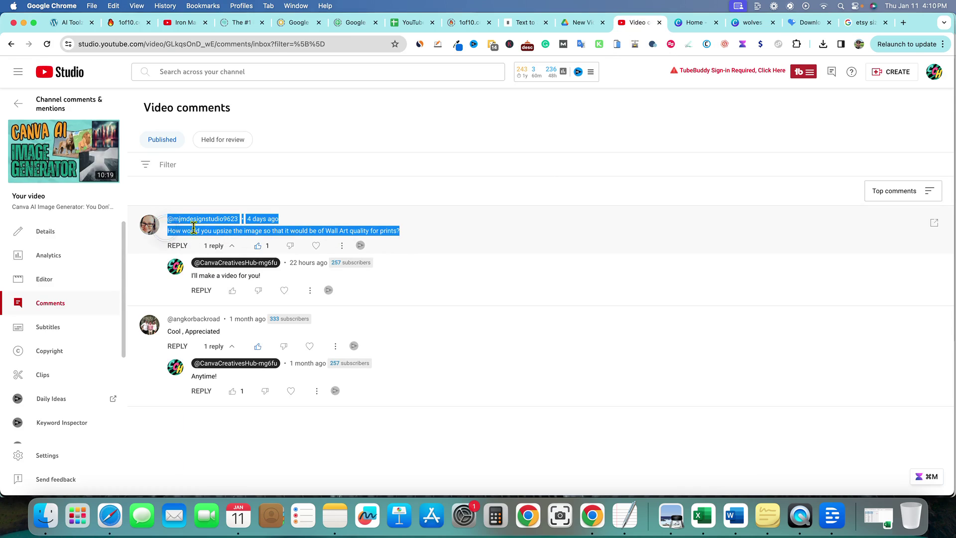
left_click(363, 221)
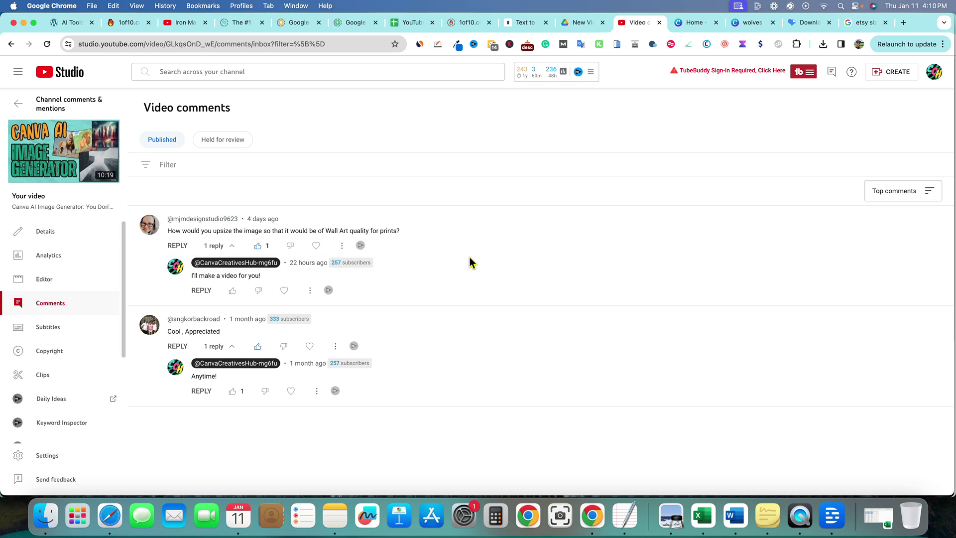
- Check the iLoveIMG and Canva tabs, then like the viewer's upsizing question
left_click(803, 22)
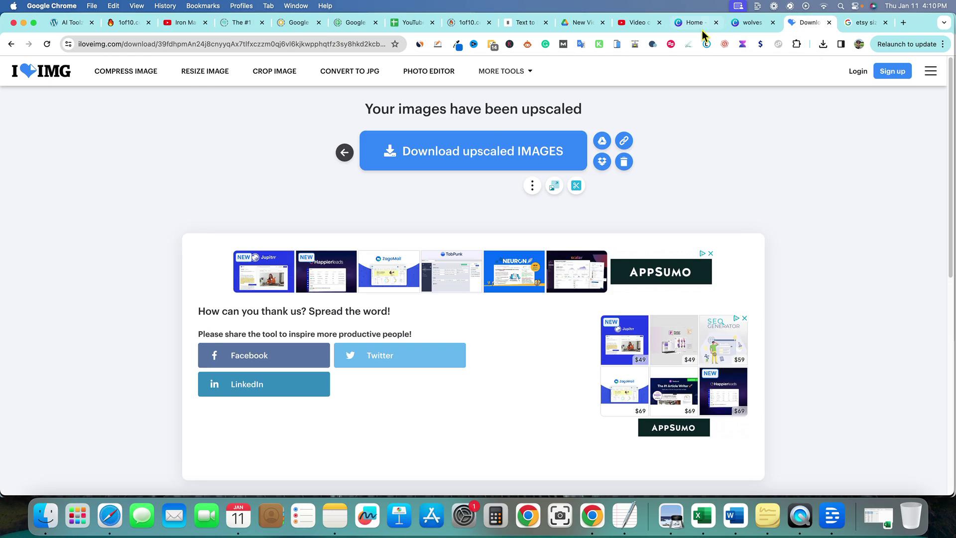
left_click(740, 25)
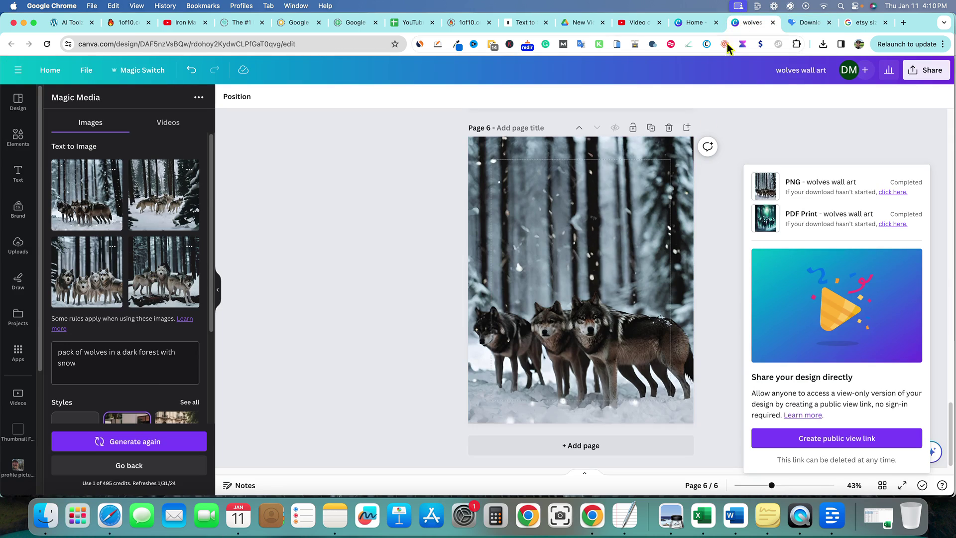
left_click(650, 25)
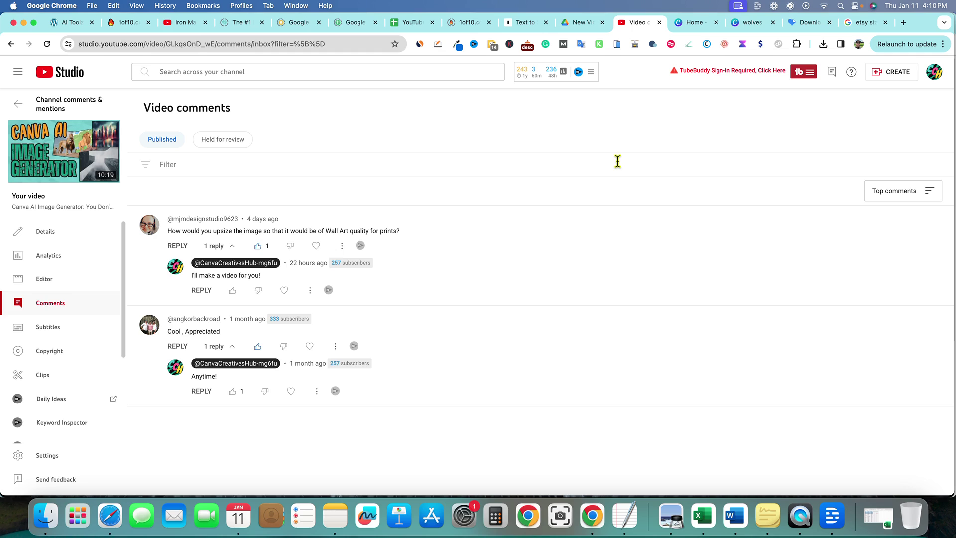
left_click_drag(401, 229, 173, 234)
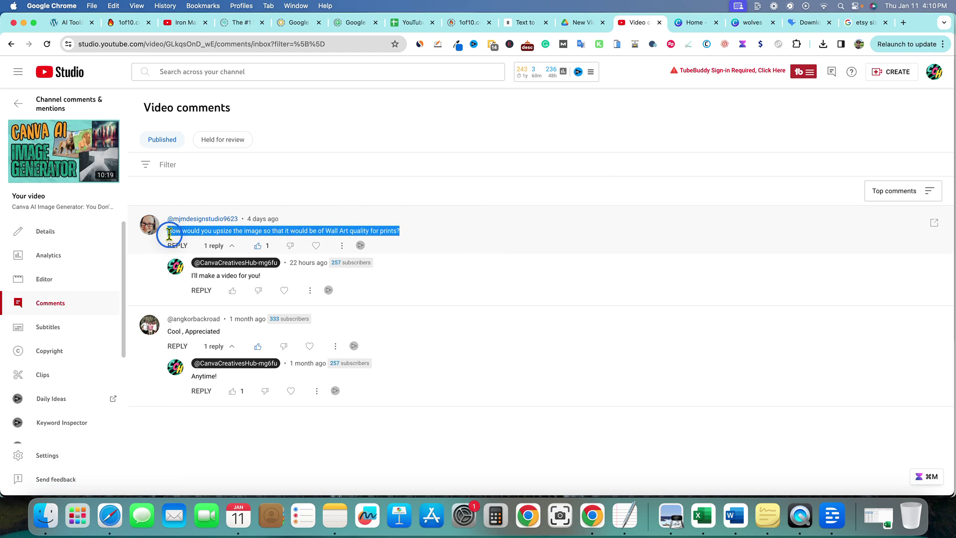
left_click(415, 238)
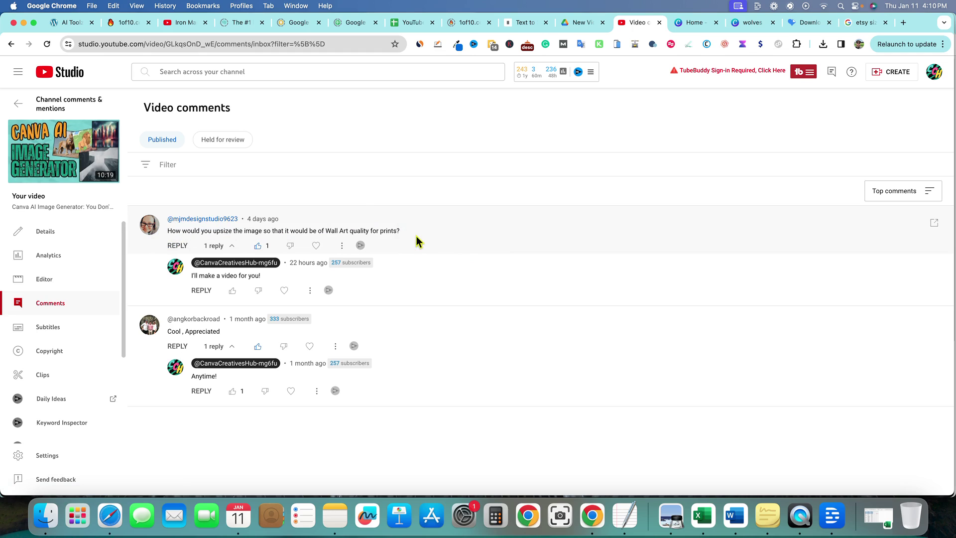
left_click(258, 245)
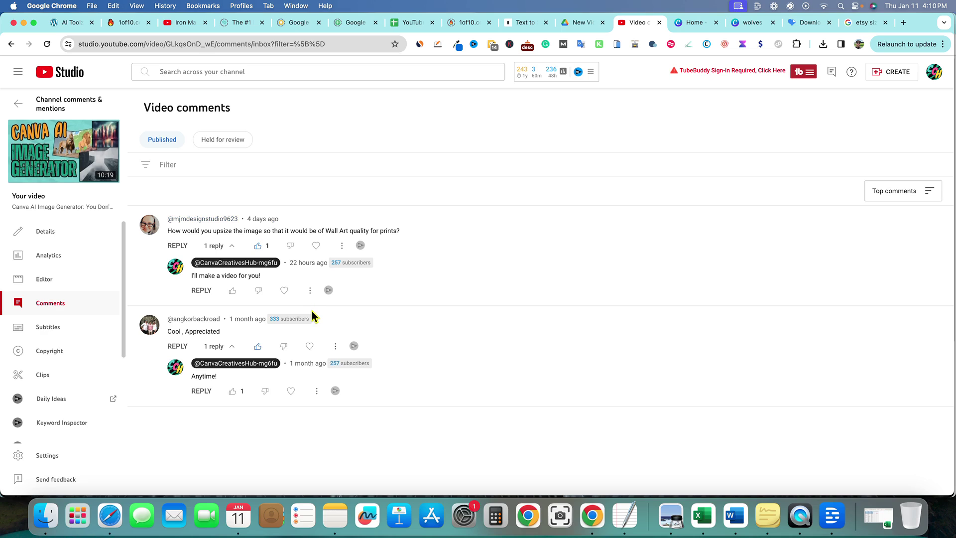